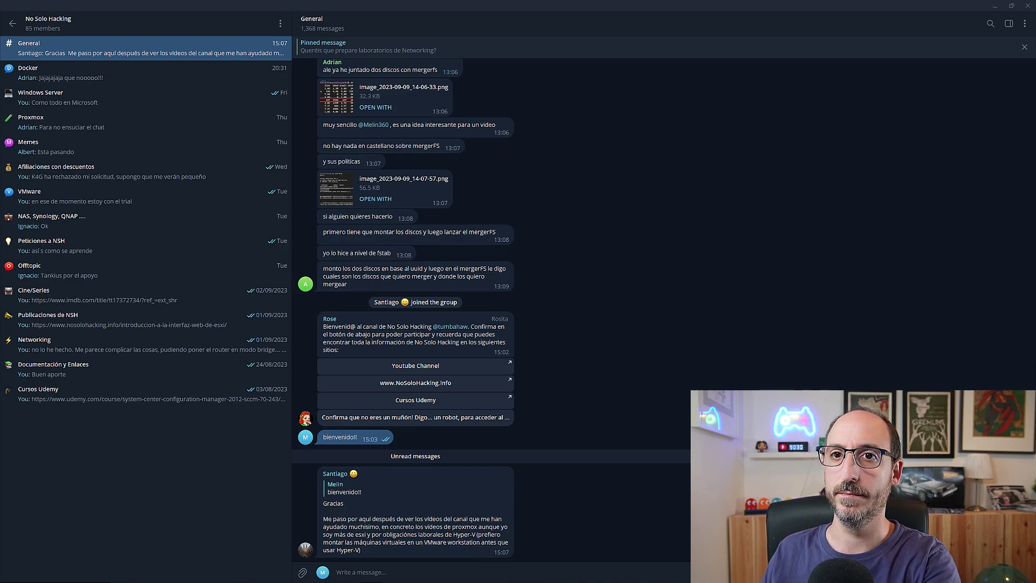
Switch to the Brave browser, reload the ESXi host page at 10.10.100.117 and log in as root with the account password
left_click(328, 574)
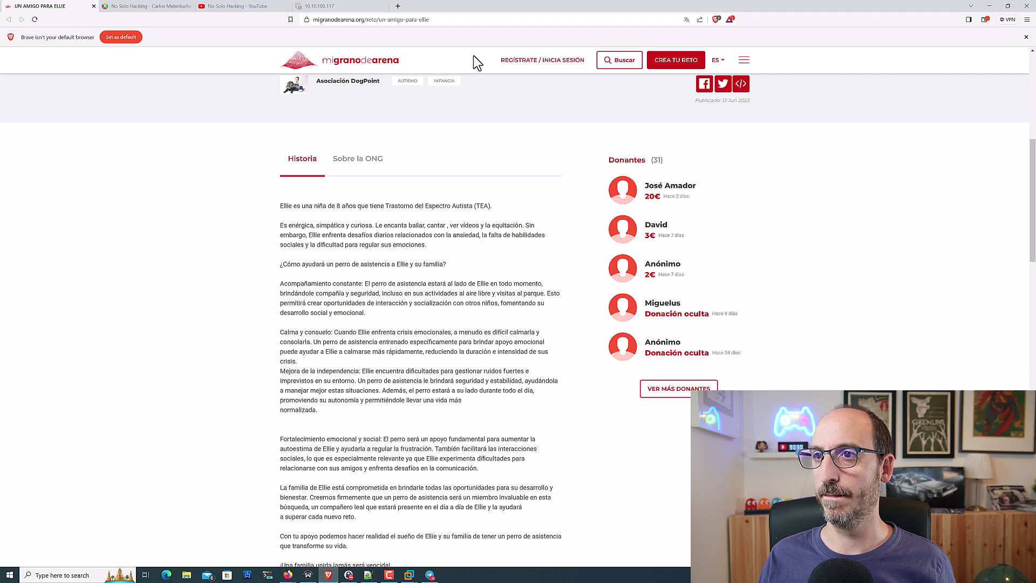
left_click(338, 6)
left_click(35, 19)
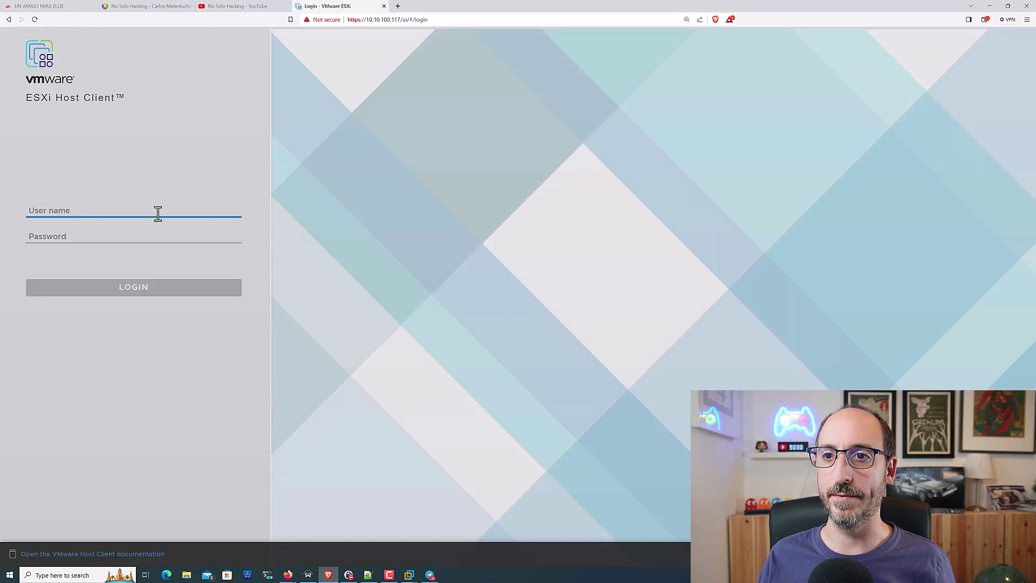
type("root")
key("Tab")
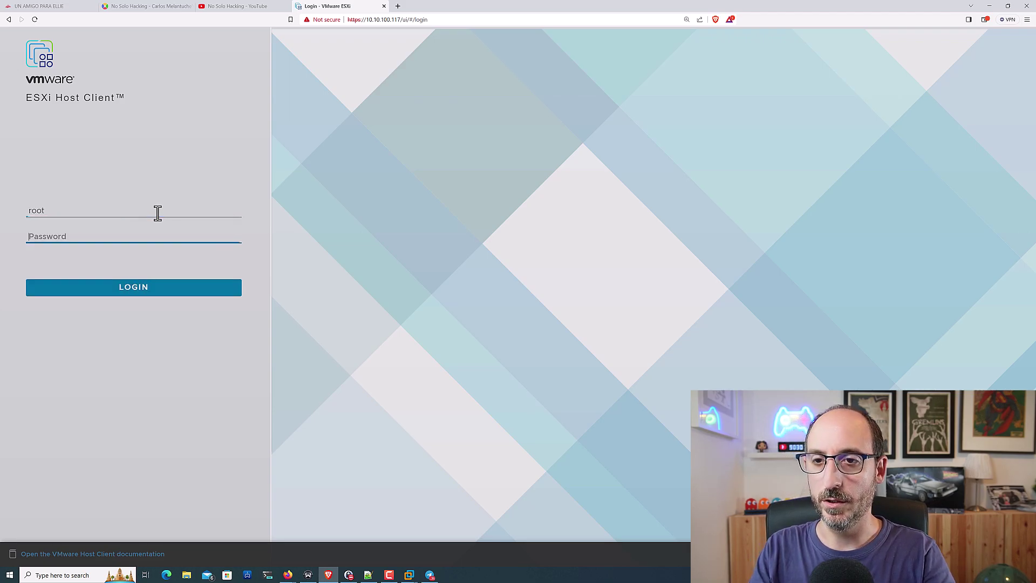
type("••")
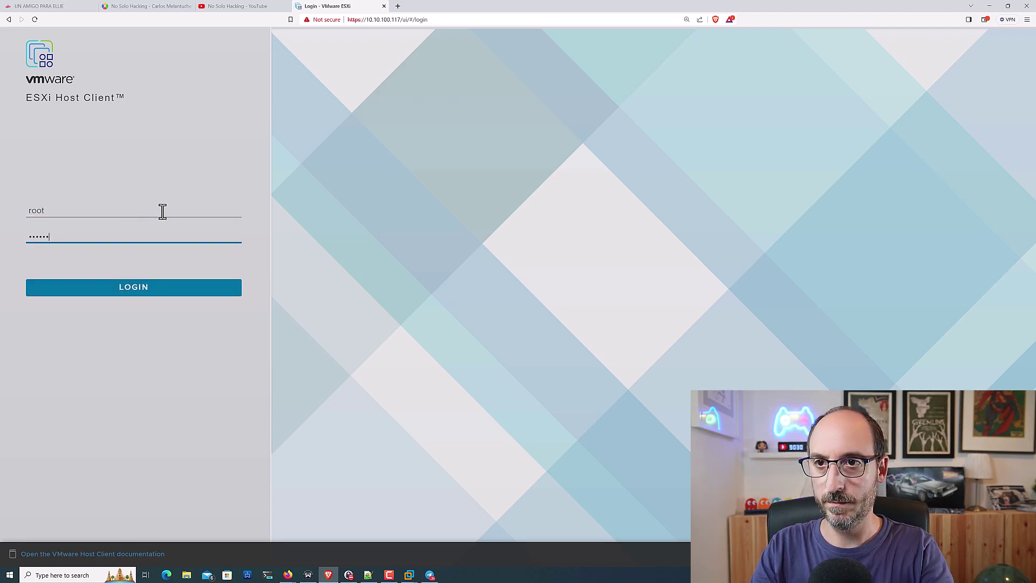
key("Return")
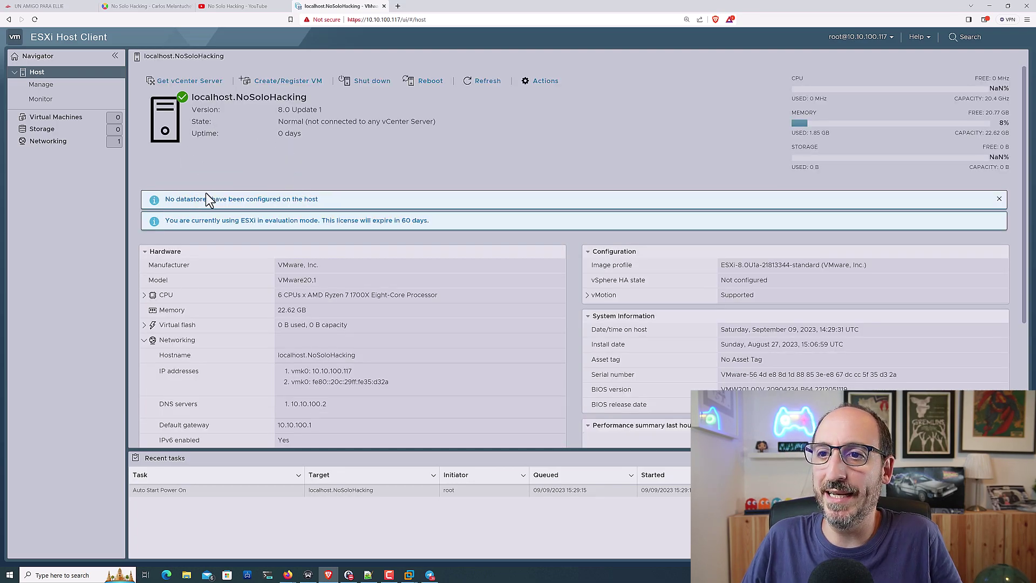
Read the host's datastore notice and look through the storage views for datastores, adapters, devices and persistent memory
left_click_drag(164, 199, 319, 196)
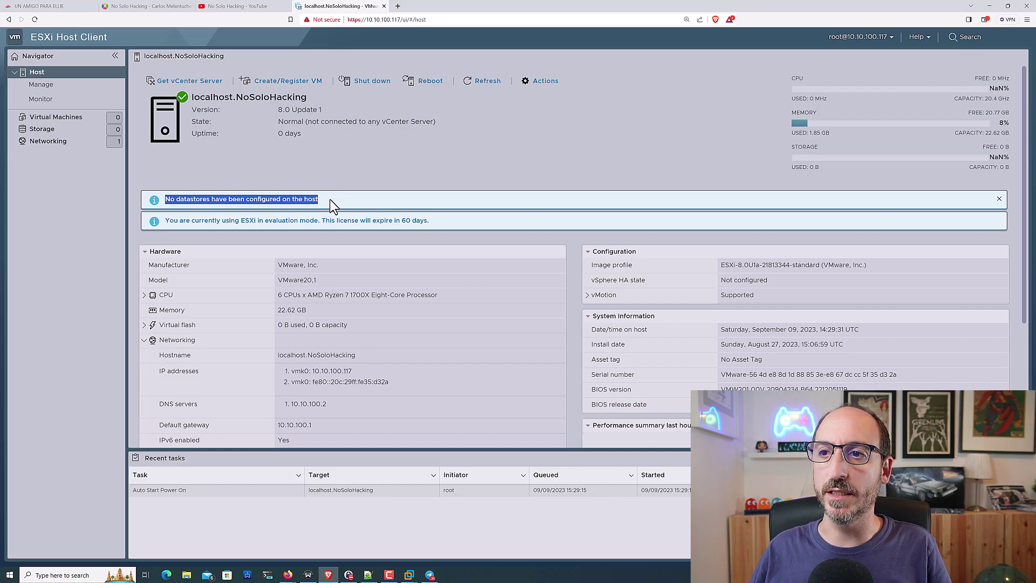
left_click(331, 200)
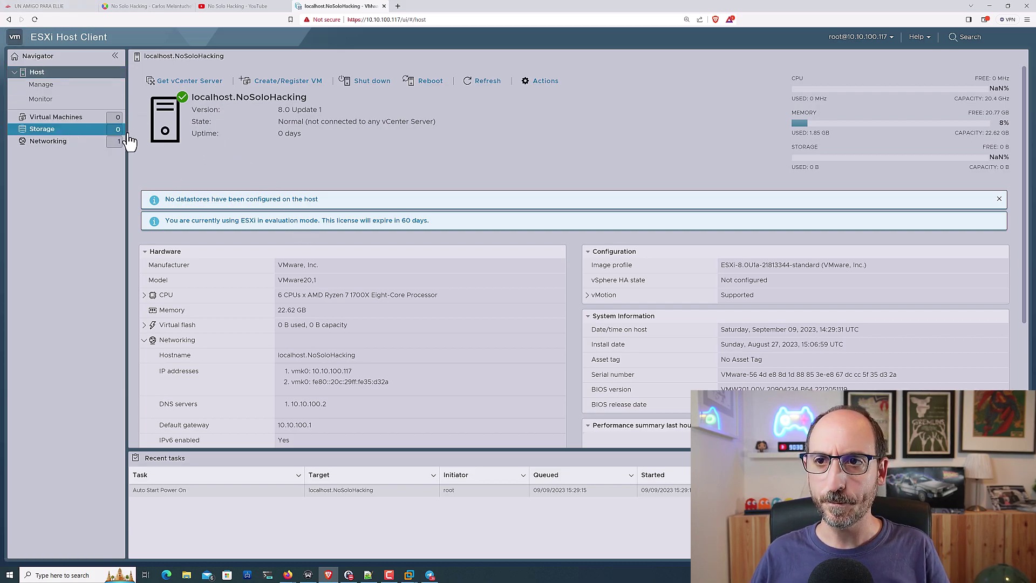
left_click(52, 139)
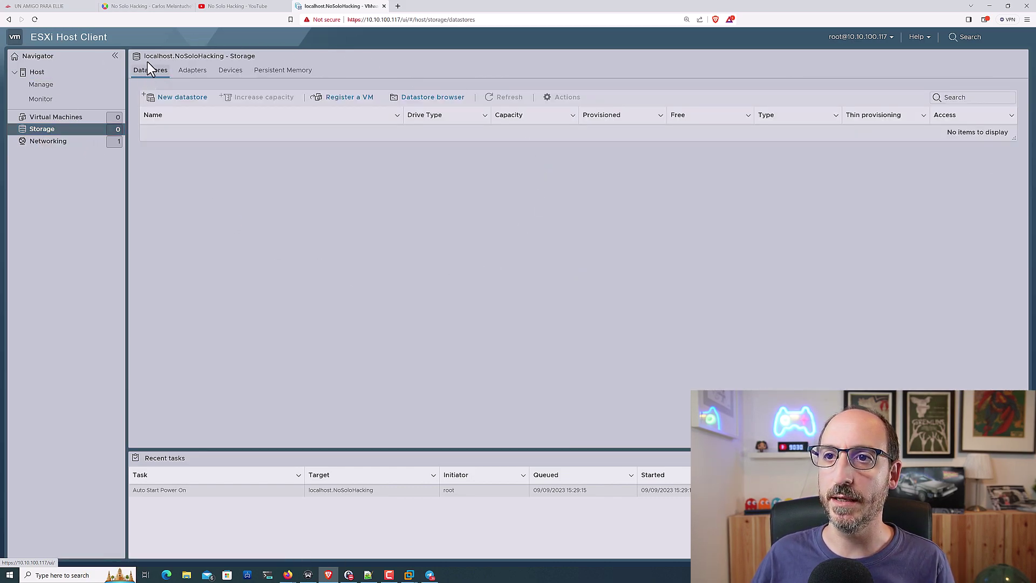
left_click(192, 71)
left_click(232, 71)
left_click(281, 71)
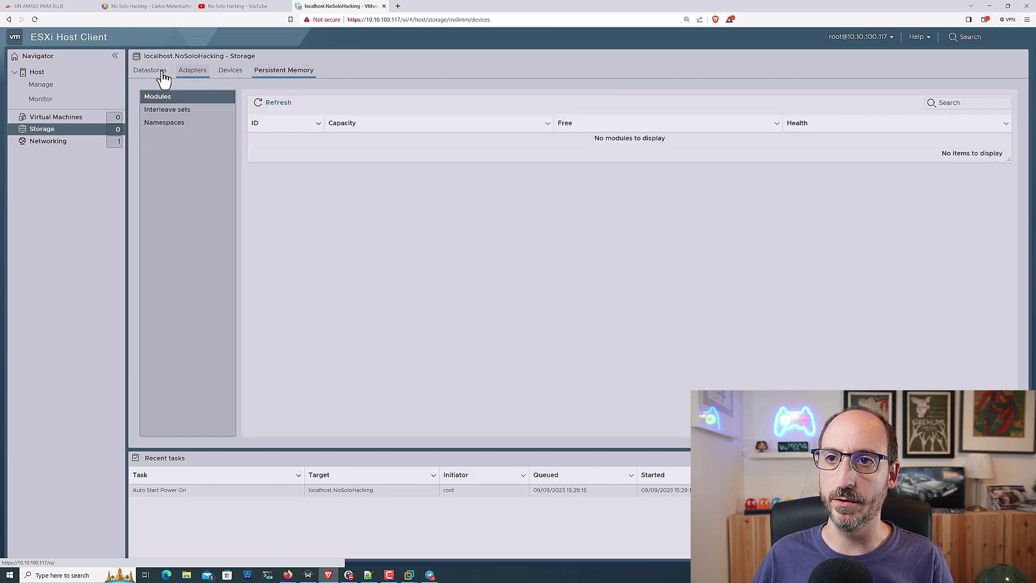
left_click(154, 71)
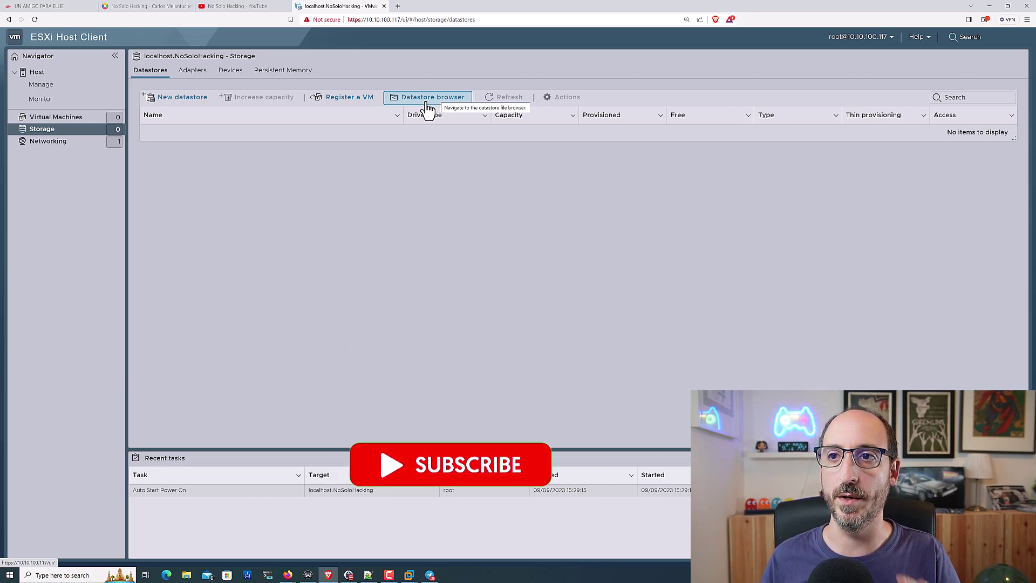
Examine the model and driver of the storage adapters vmhba0, vmhba1 and vmhba64, including vmhba0's own details page
left_click(193, 70)
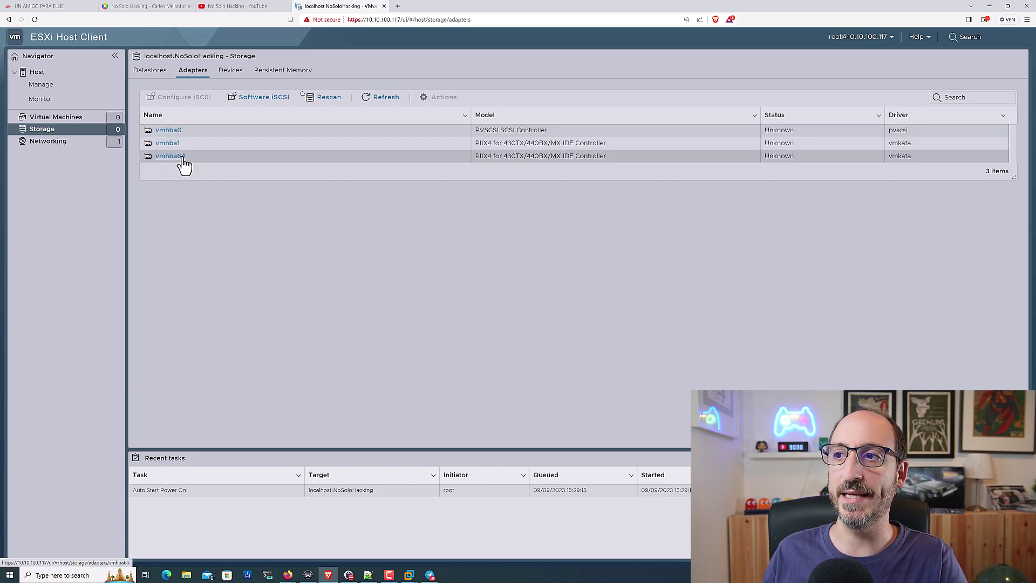
left_click(483, 128)
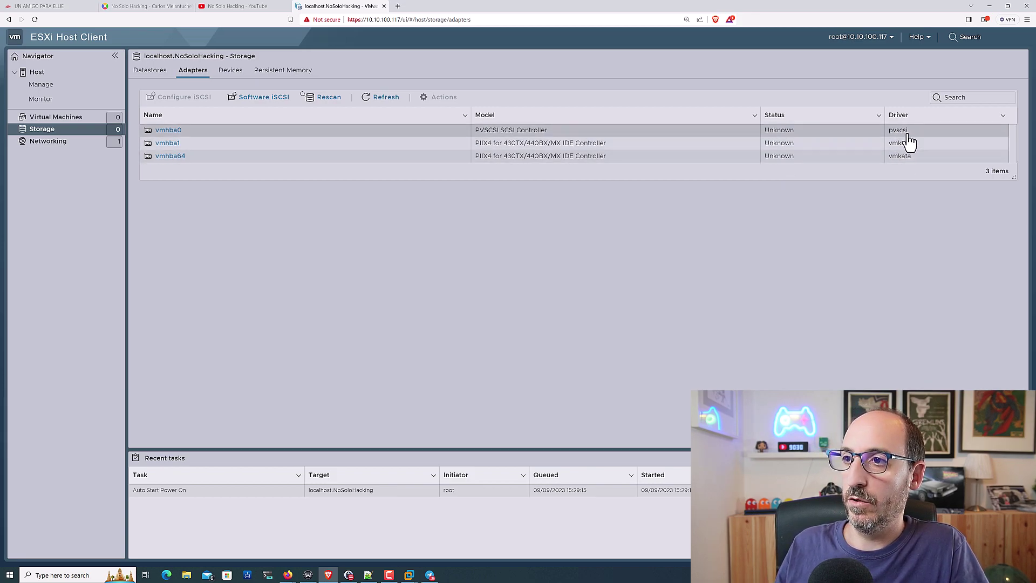
left_click(505, 132)
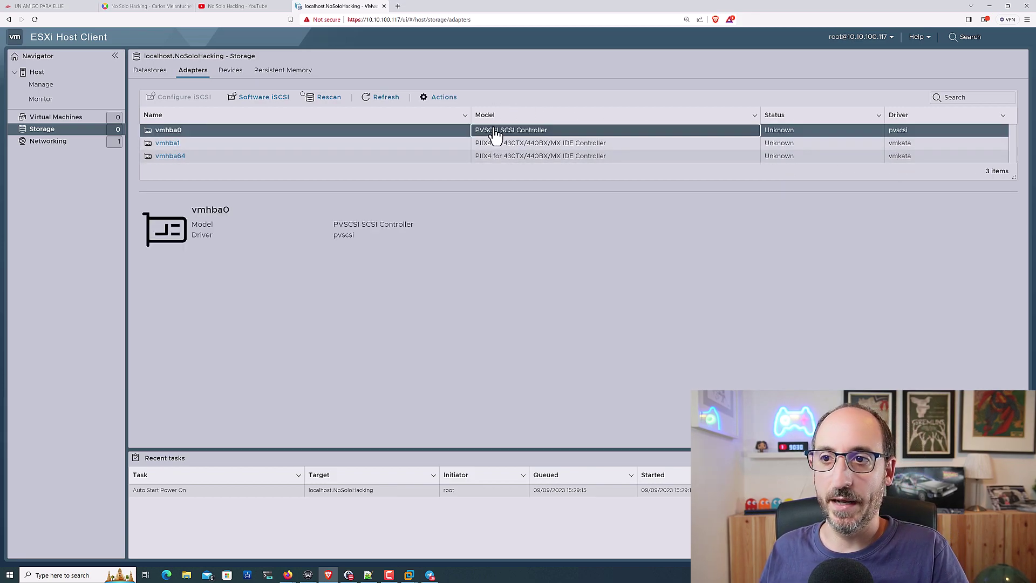
left_click(274, 144)
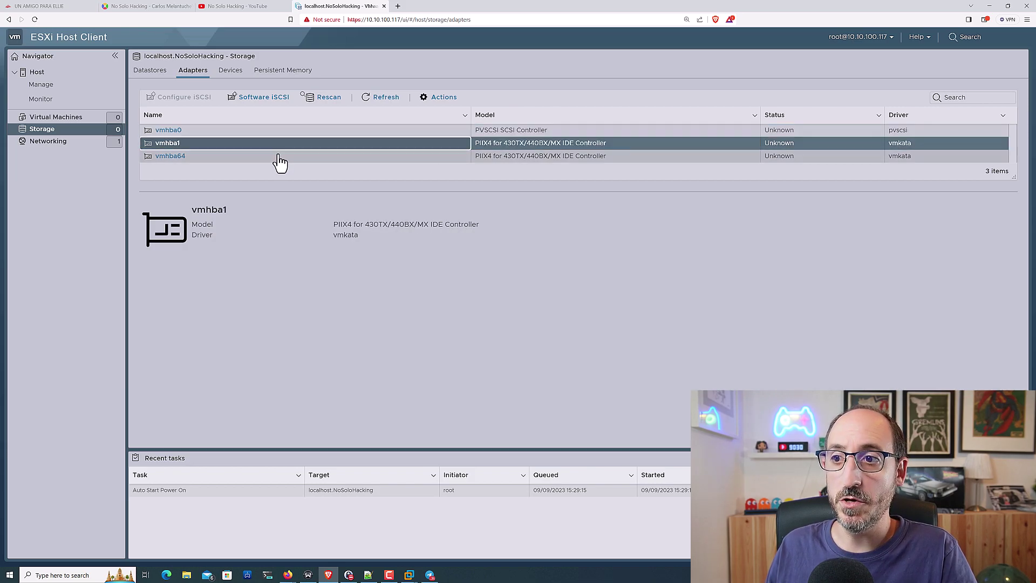
left_click(276, 156)
left_click(278, 145)
left_click(281, 132)
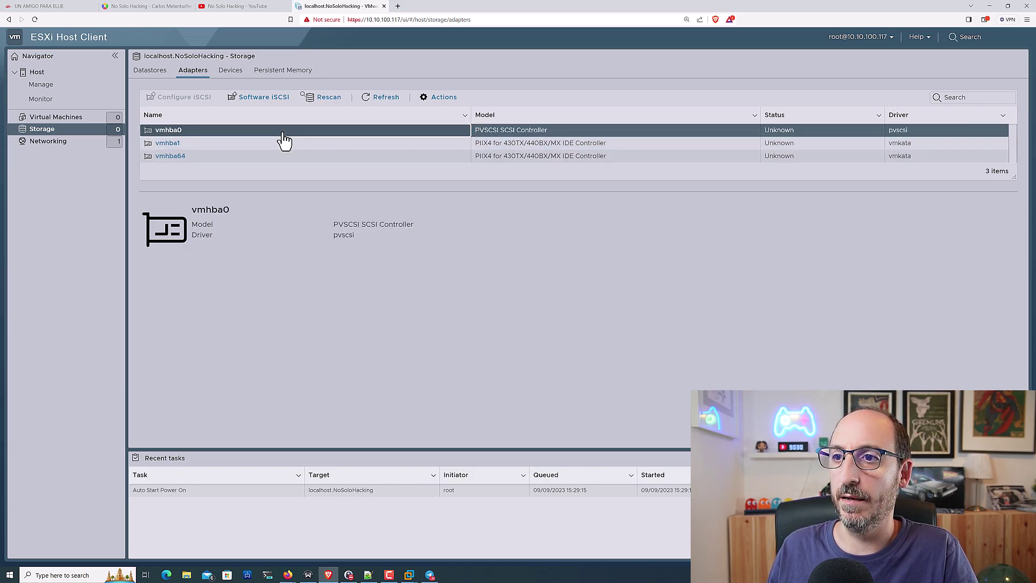
left_click(169, 132)
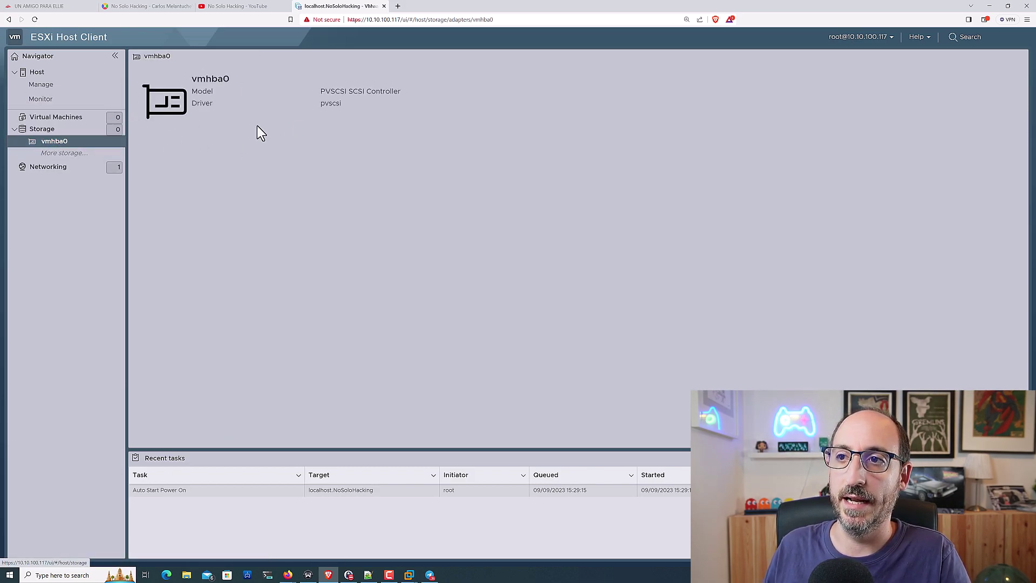
left_click(95, 132)
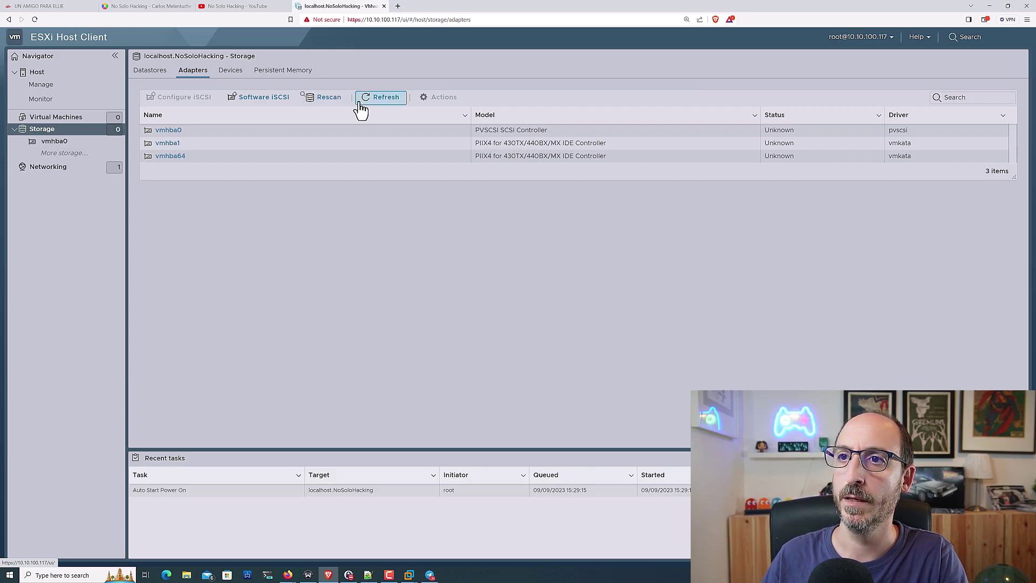
Compare the storage devices with their adapters at a larger page zoom, and view the 142 GB local disk's details page
left_click(242, 74)
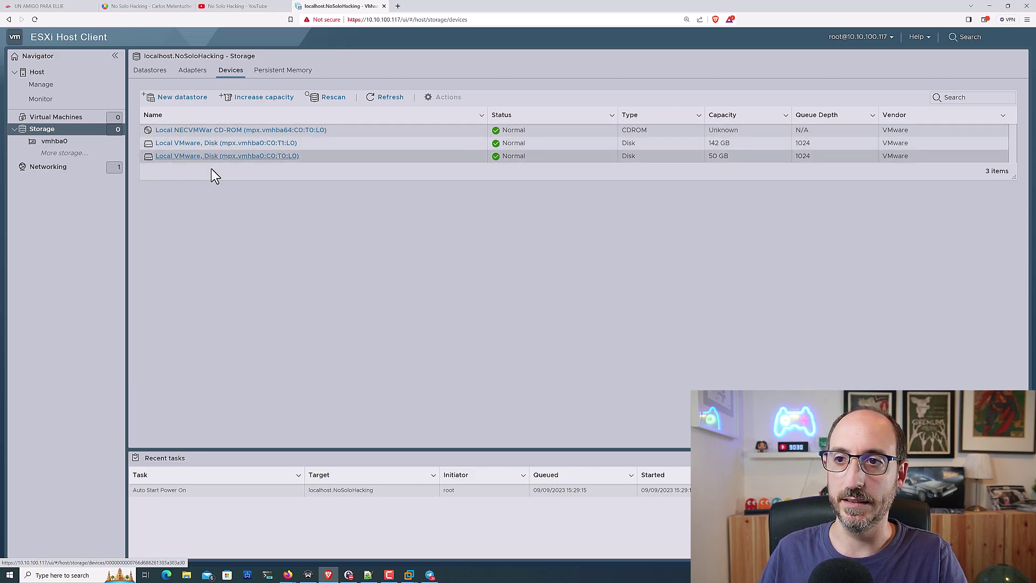
scroll(217, 183, "up", 5)
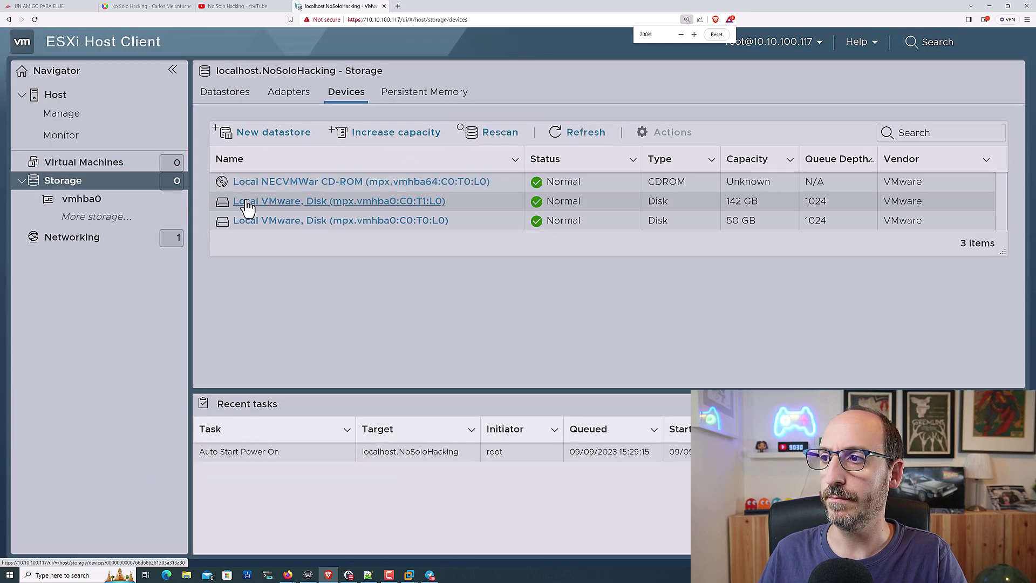
scroll(245, 205, "down", 1)
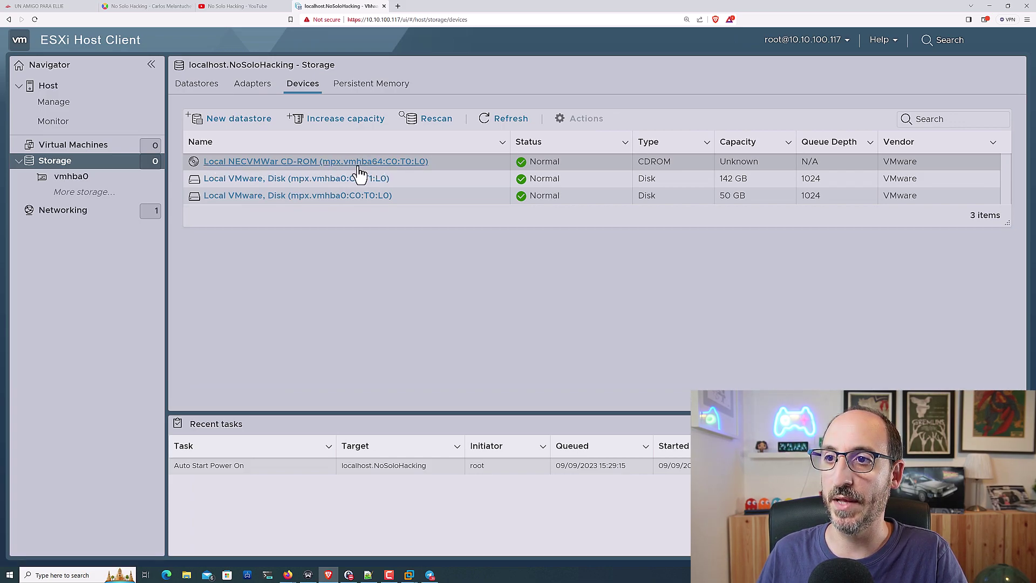
left_click(263, 87)
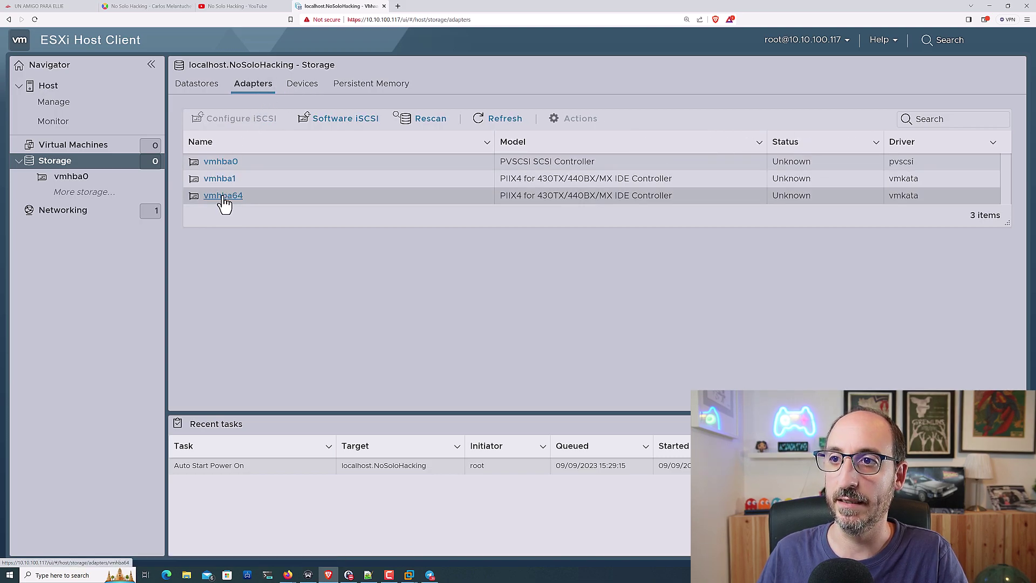
left_click(292, 84)
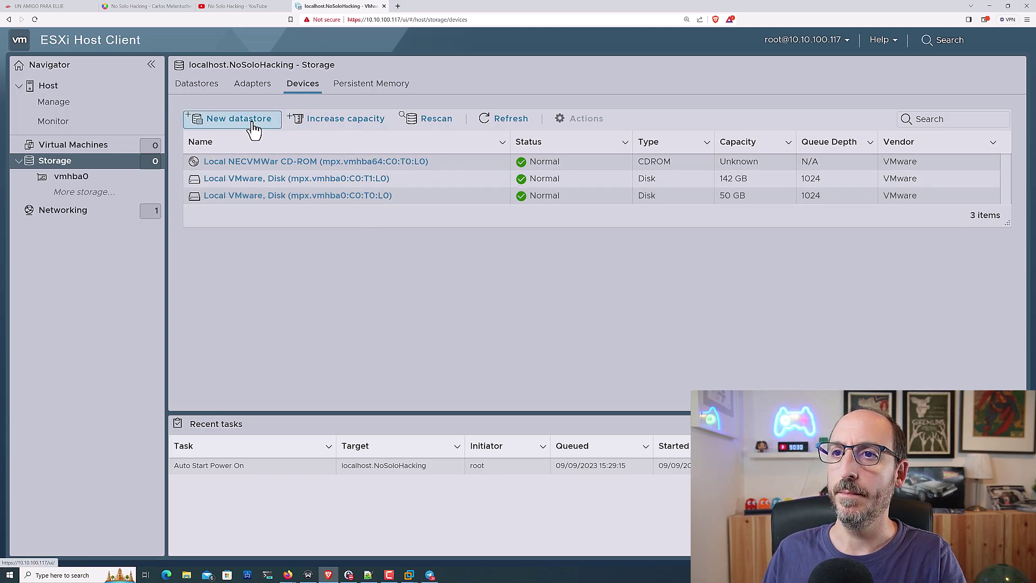
left_click(243, 179)
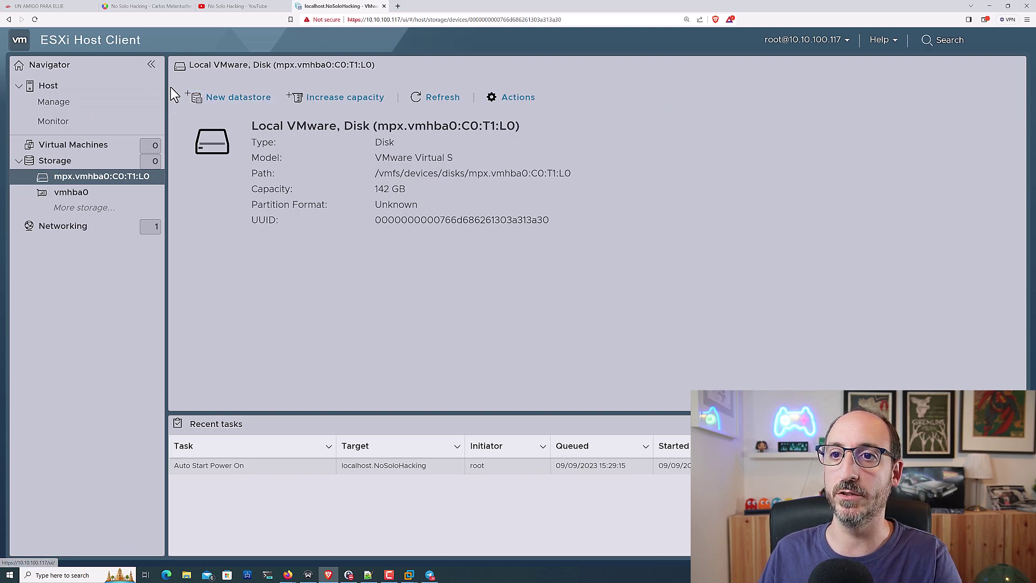
left_click(95, 163)
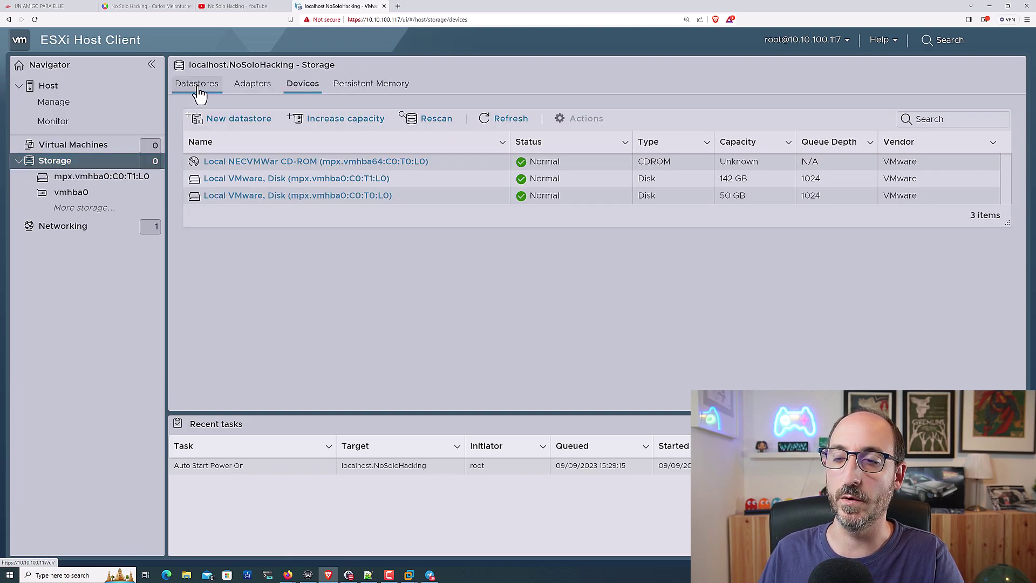
View the creation types offered for a new datastore and cancel the wizard
left_click(197, 88)
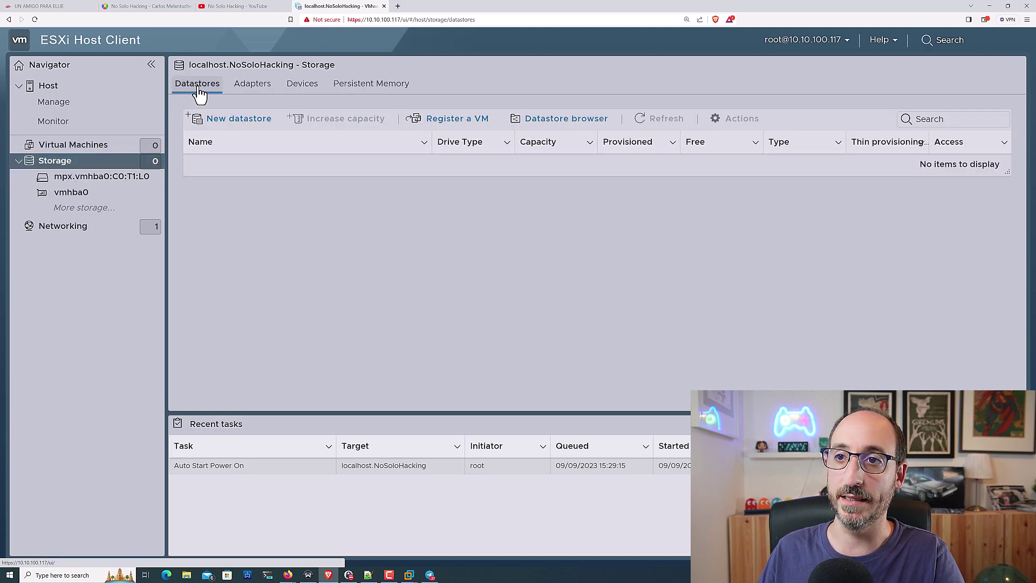
left_click(235, 120)
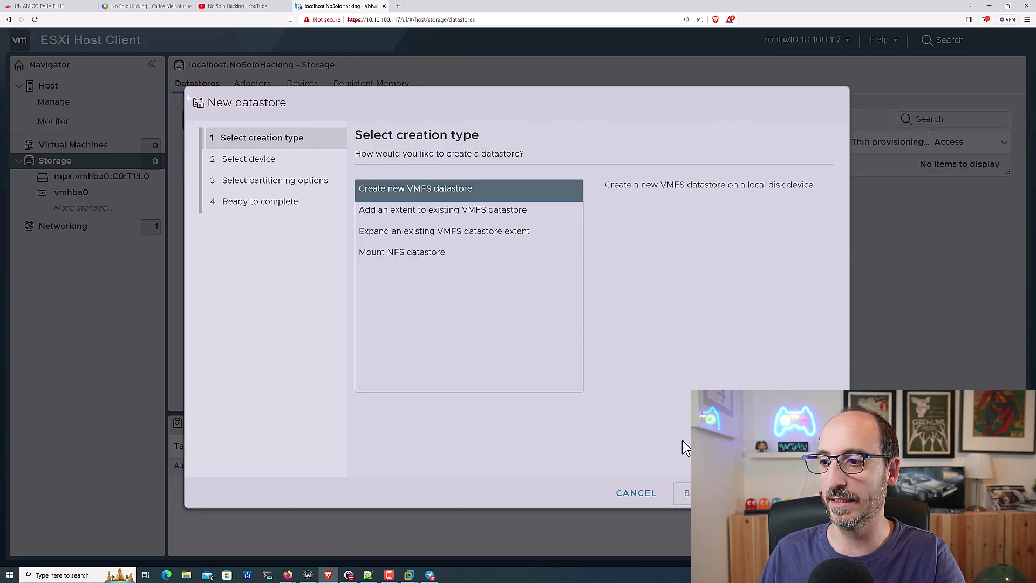
left_click(642, 493)
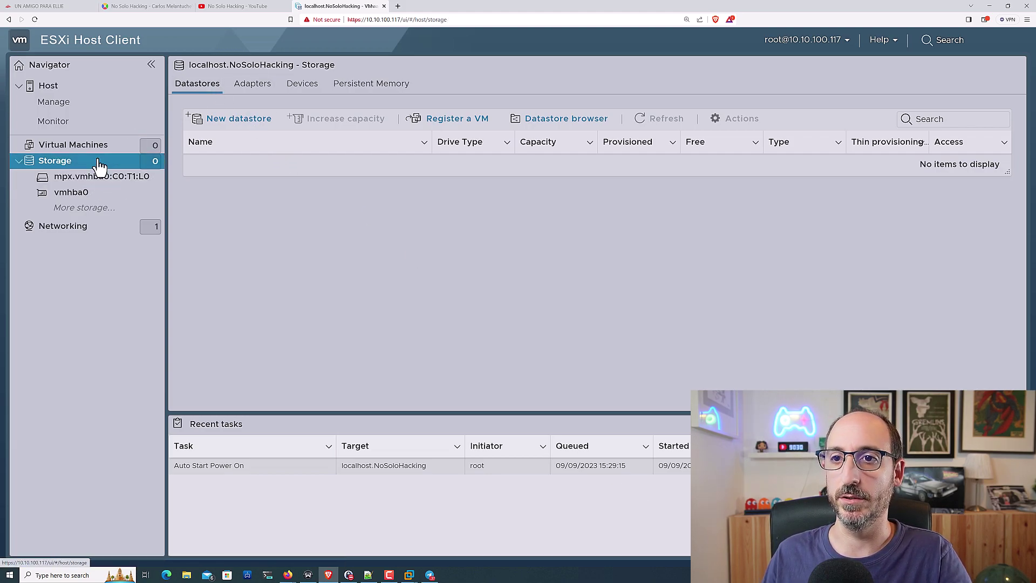
Refresh the storage device list and examine the 142 GB local disk's details, especially its path and UUID
left_click(316, 85)
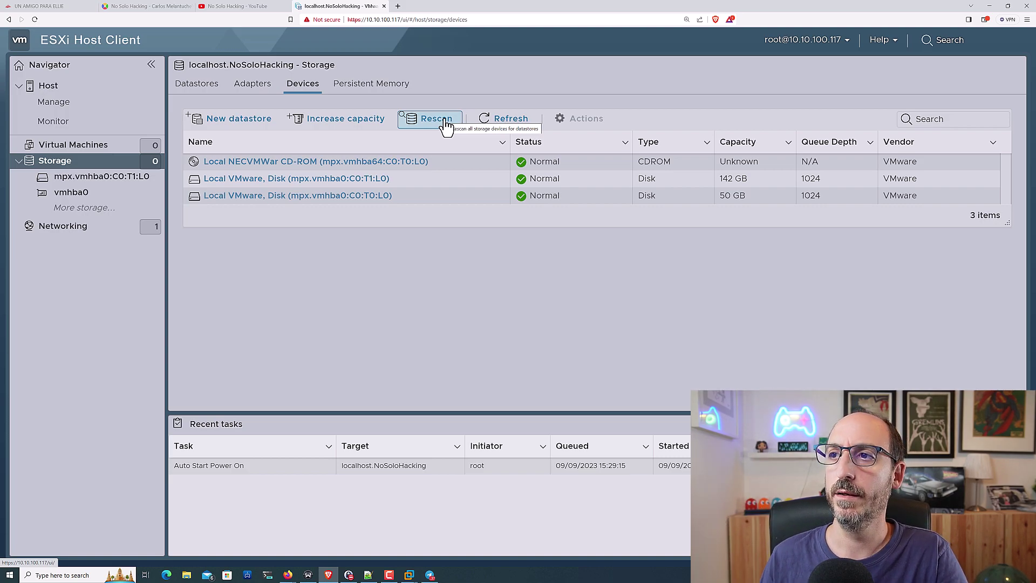
left_click(507, 122)
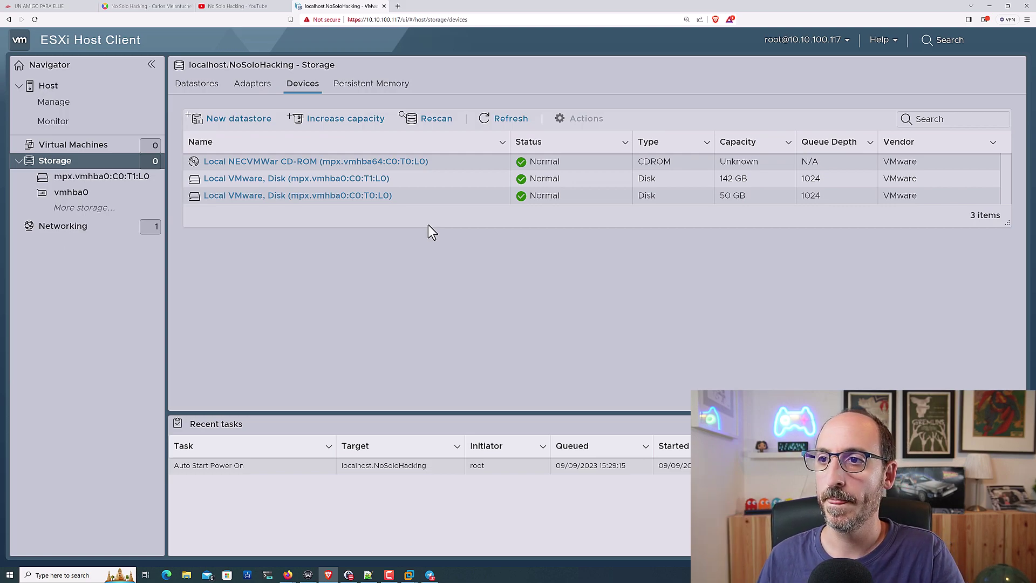
left_click(426, 182)
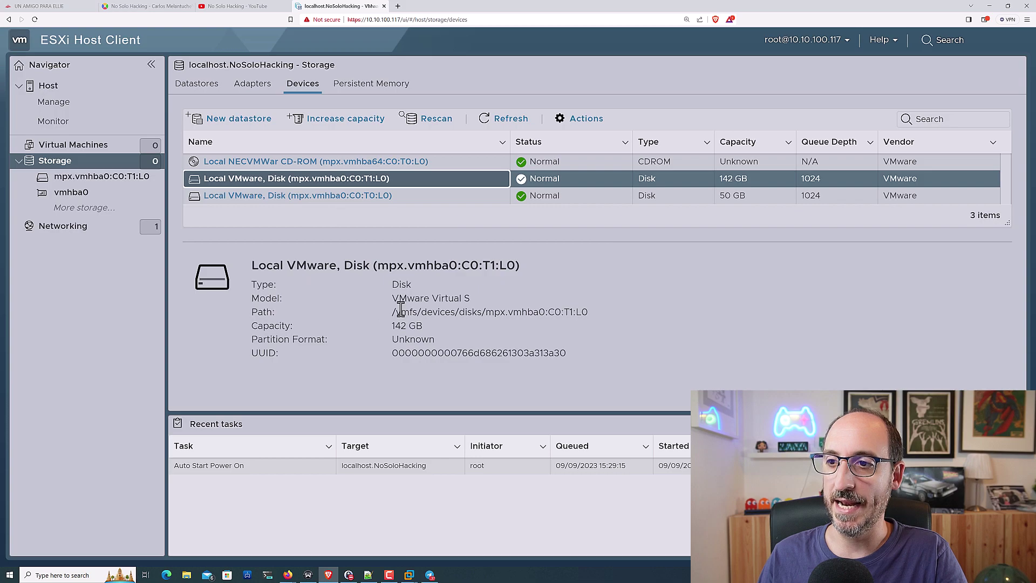
left_click_drag(393, 312, 508, 312)
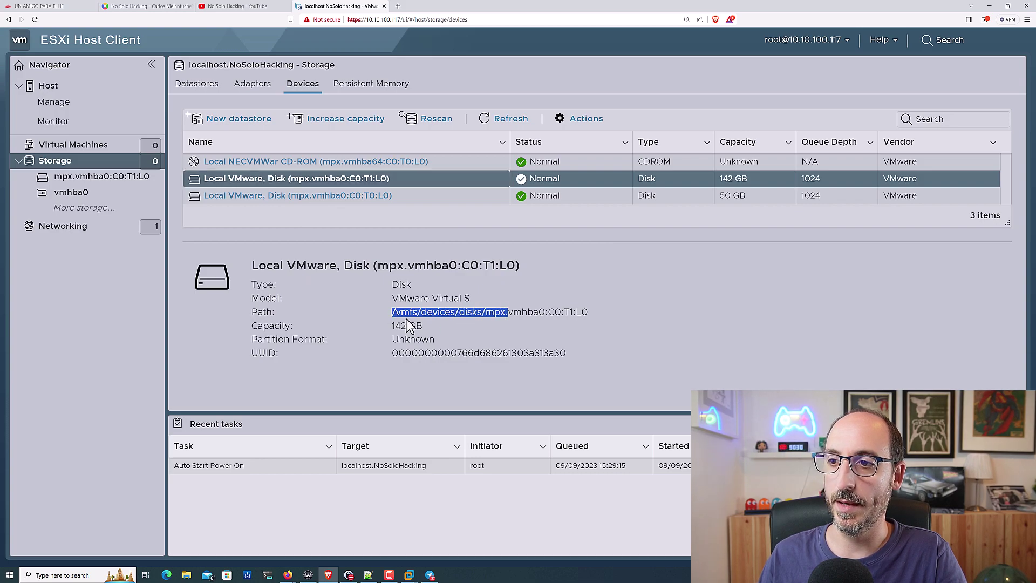
left_click_drag(418, 312, 609, 312)
left_click(464, 312)
left_click(610, 312)
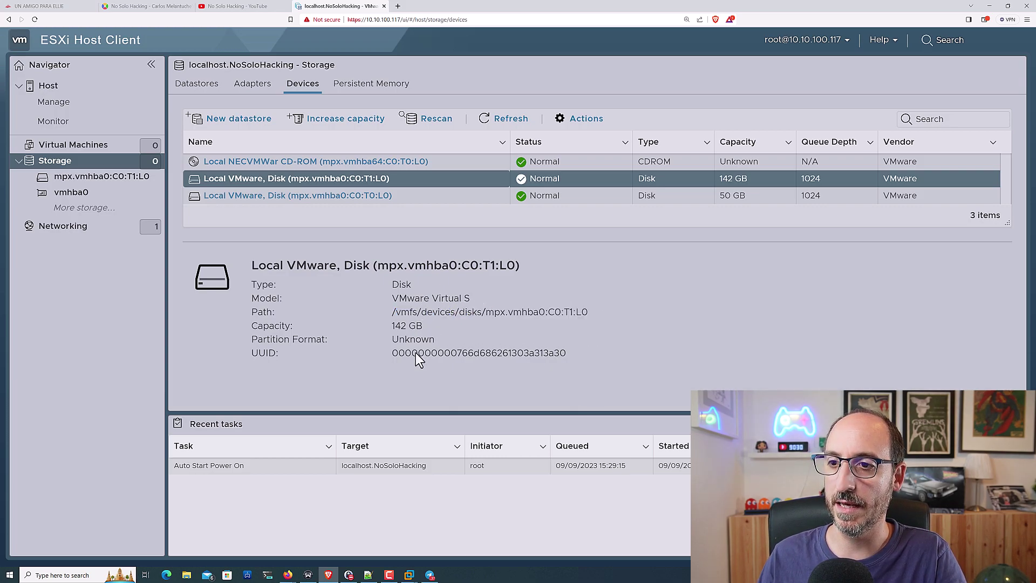
left_click_drag(385, 353, 612, 358)
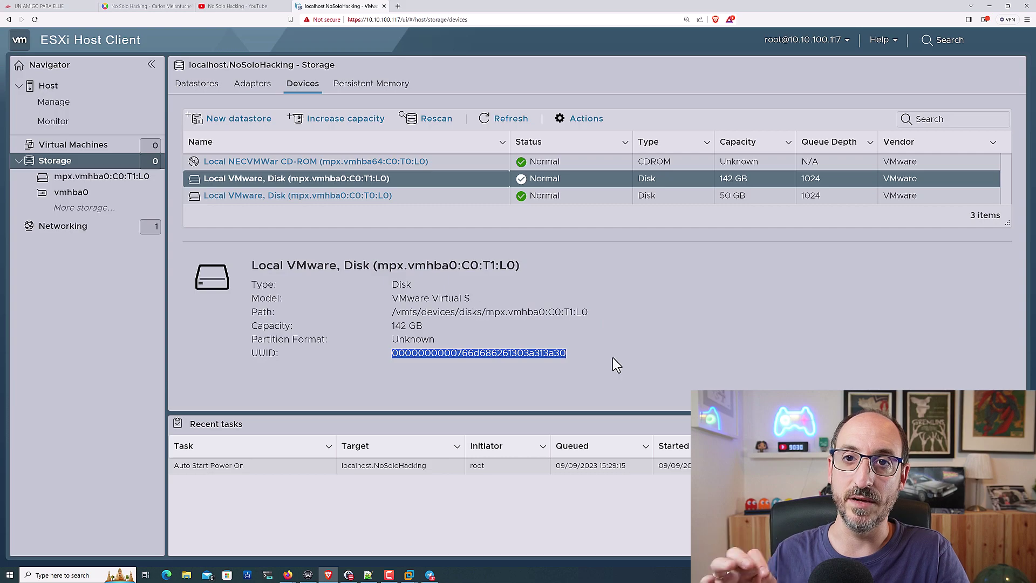
View the partition layout of the 142 GB local disk in the partition editor and cancel without saving
left_click(561, 120)
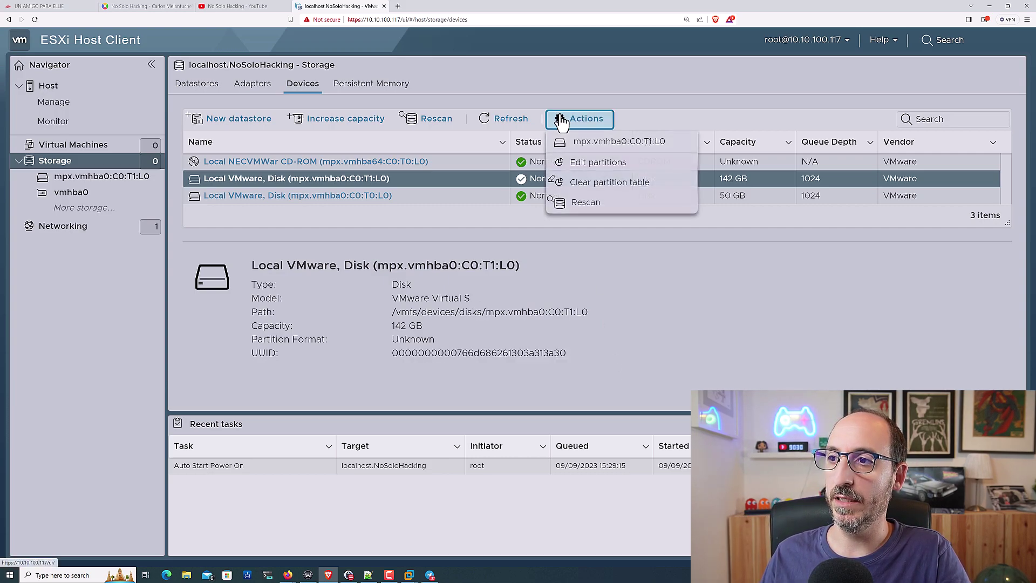
left_click(610, 168)
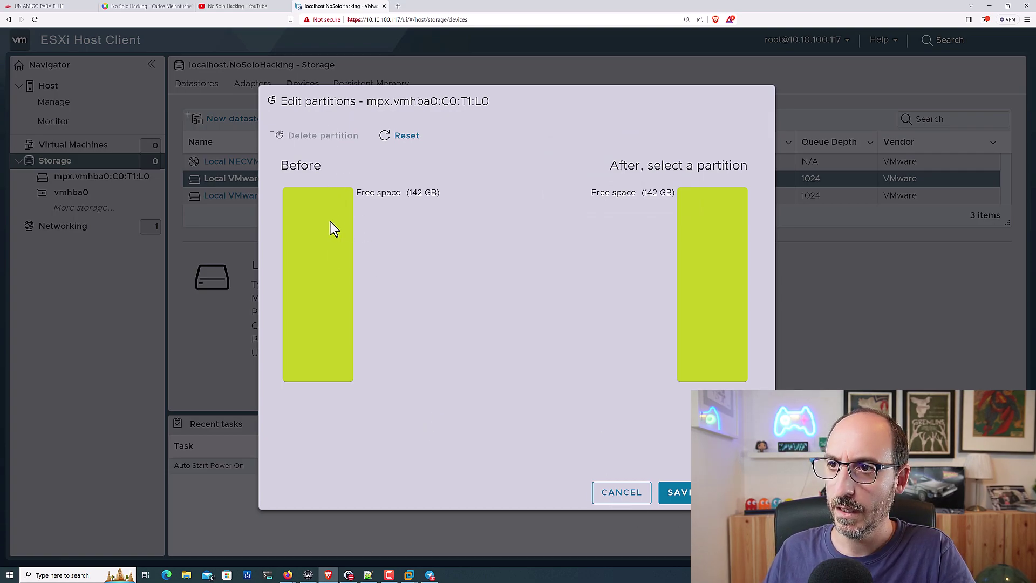
left_click(628, 499)
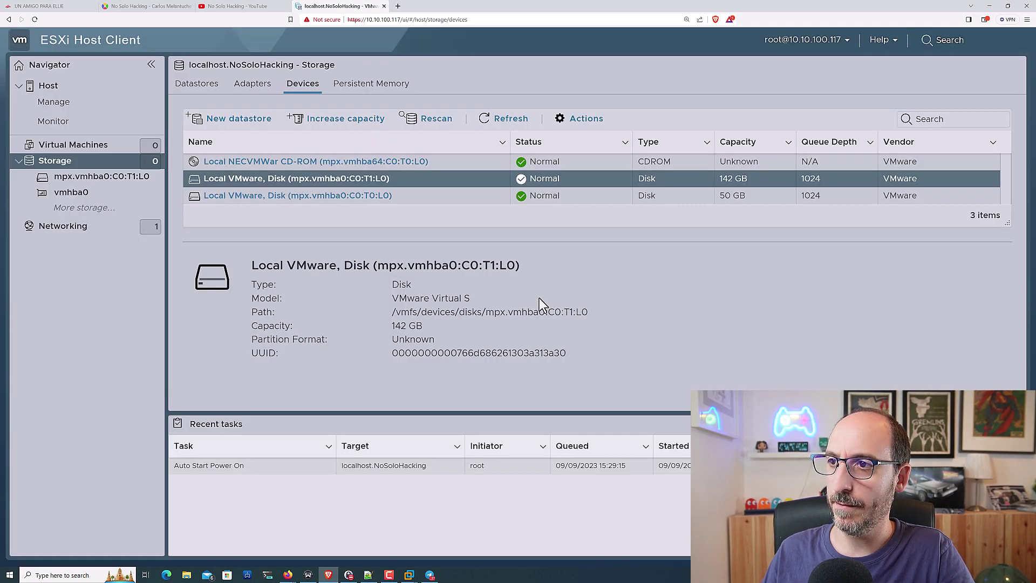
Review the persistent memory modules, interleave sets and namespaces, and look over the host's datastore and adapter lists
left_click(407, 82)
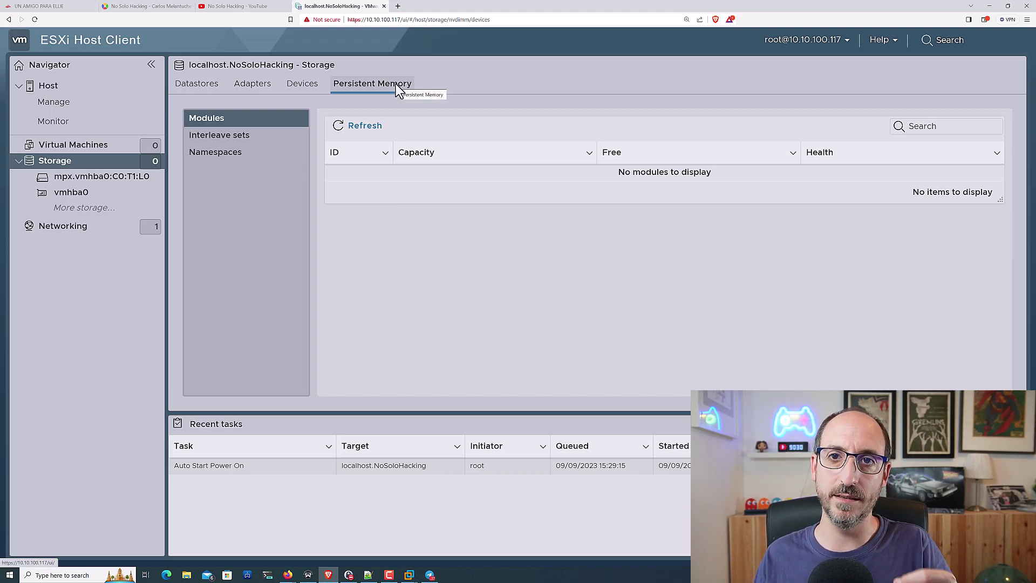
left_click(250, 137)
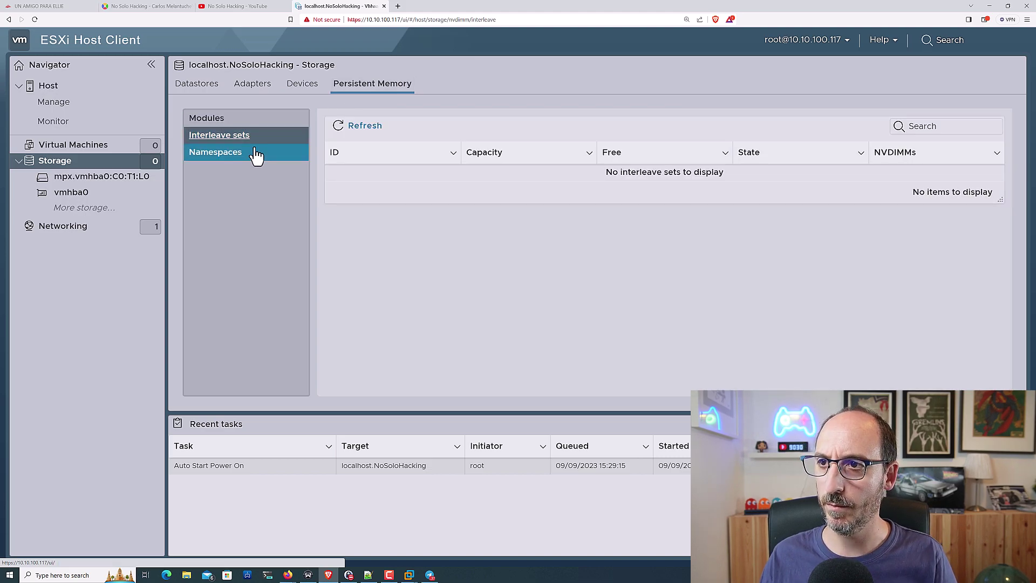
left_click(256, 155)
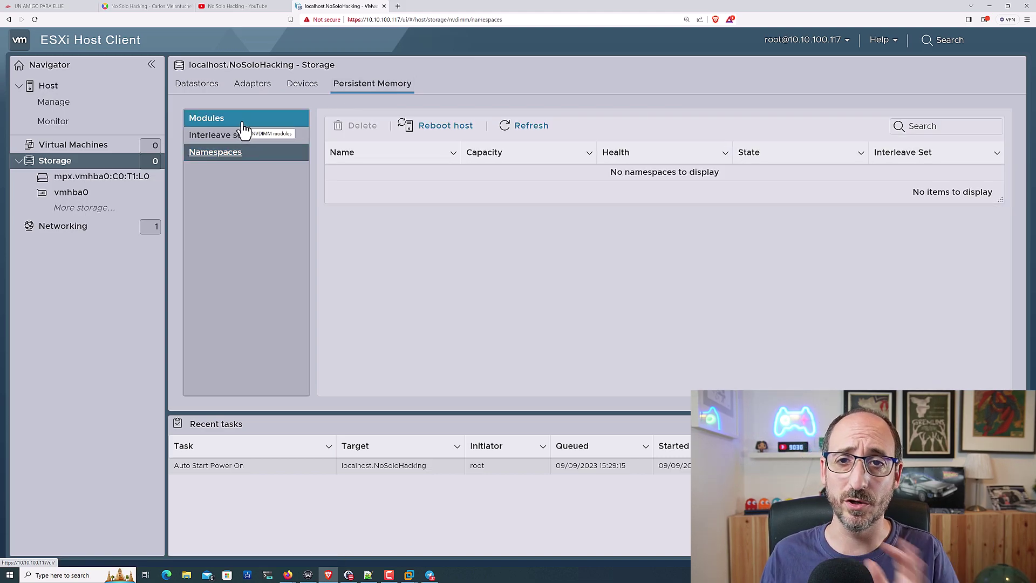
left_click(218, 90)
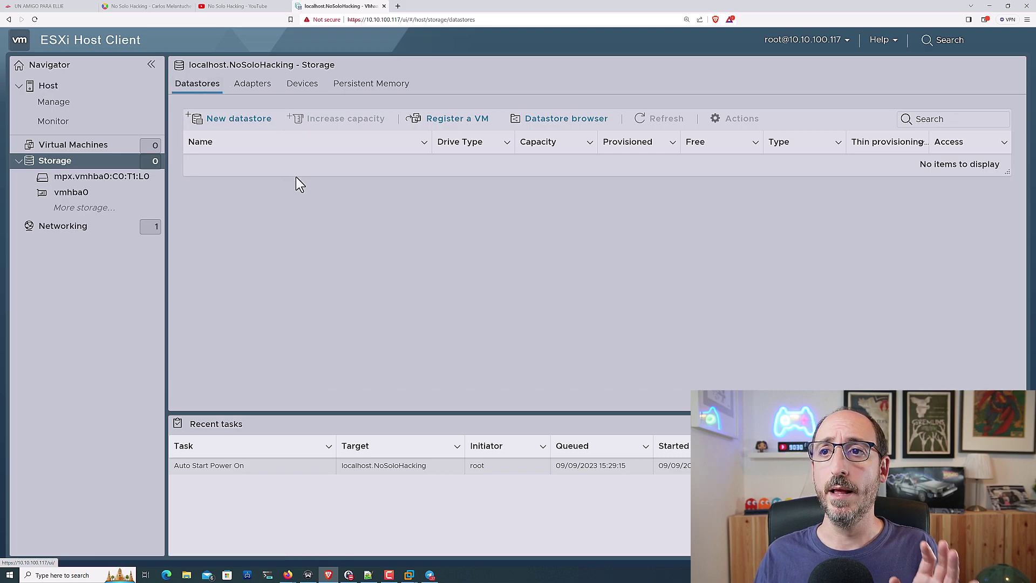
left_click(253, 88)
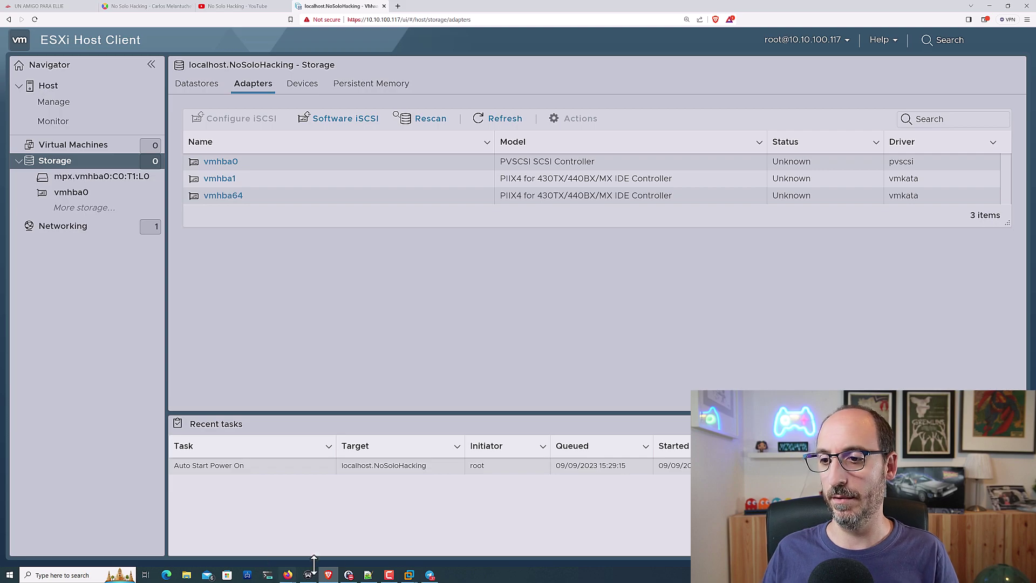
Switch to VMware Workstation and open the settings of the VMware ESXi 8 virtual machine
mouse_move(392, 578)
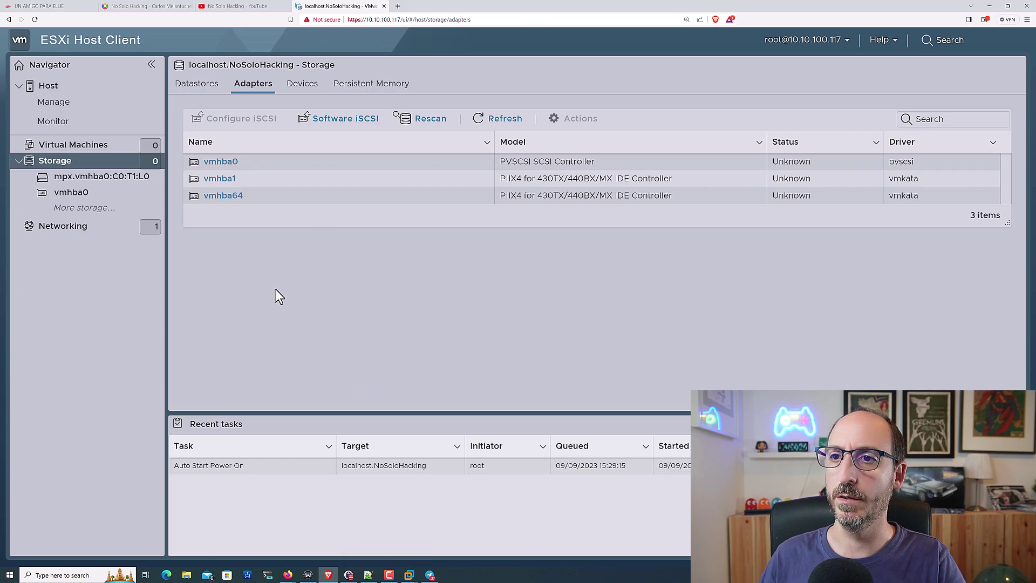
left_click(408, 575)
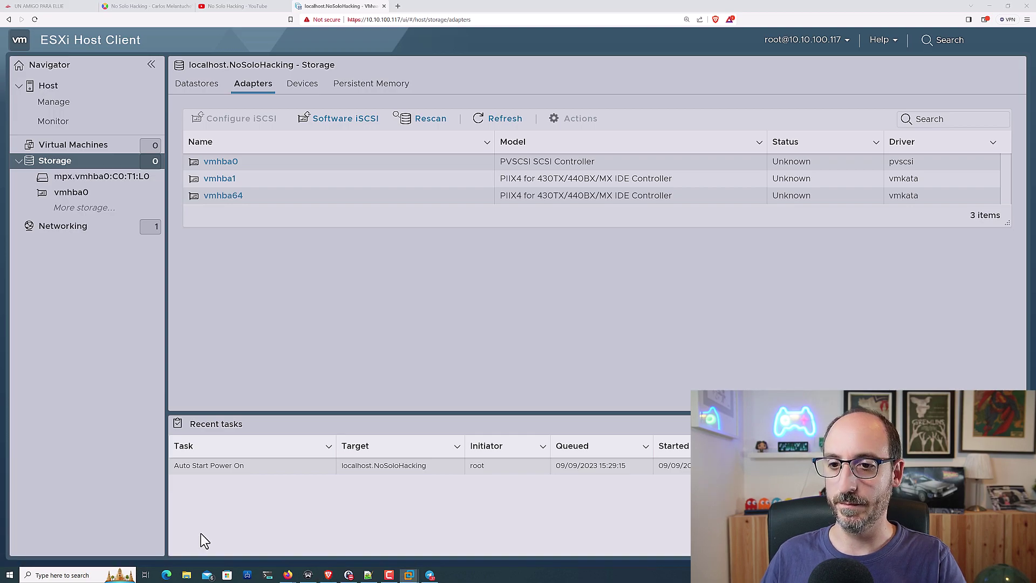
left_click(43, 511)
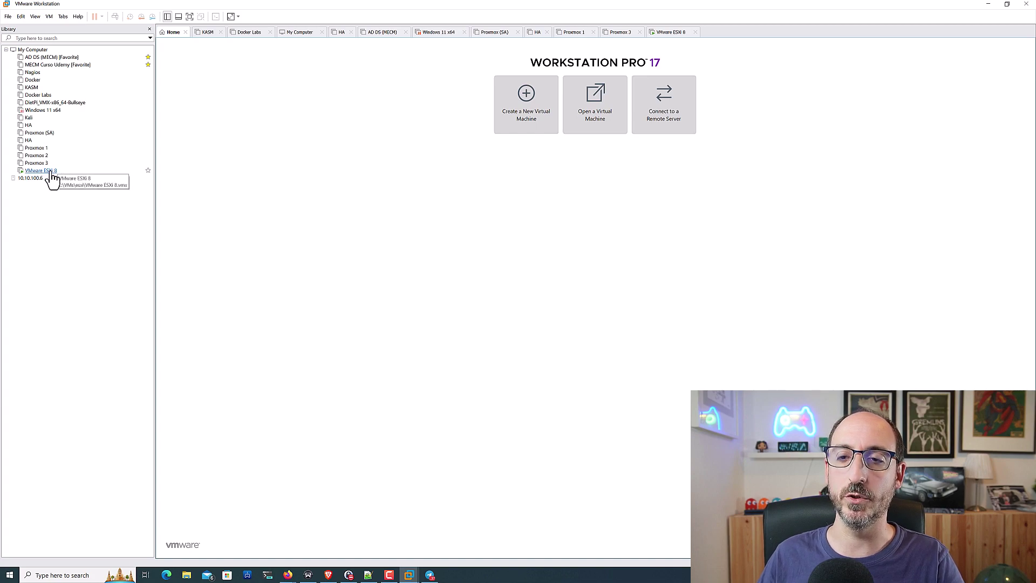
left_click(51, 172)
right_click(51, 172)
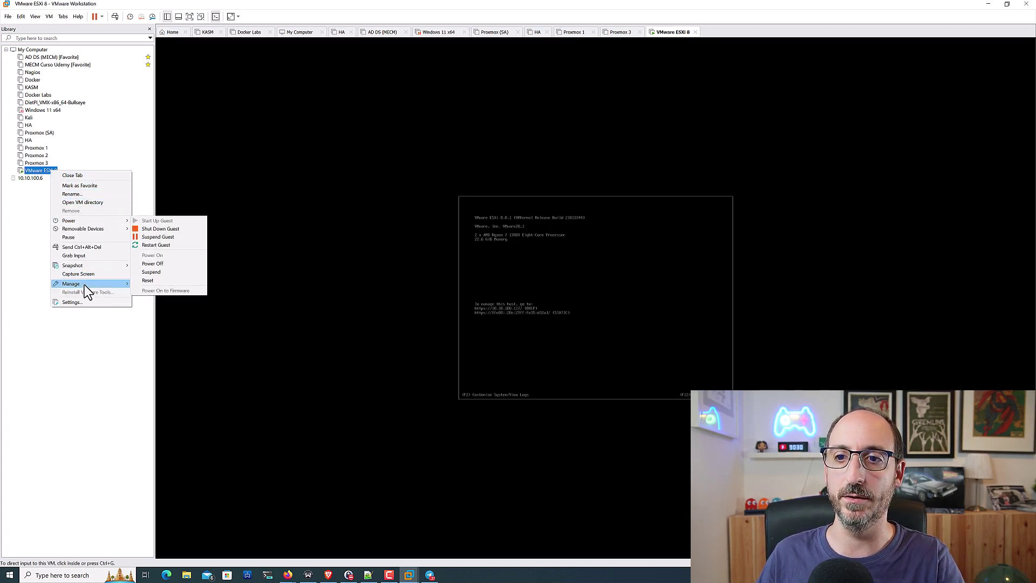
left_click(87, 302)
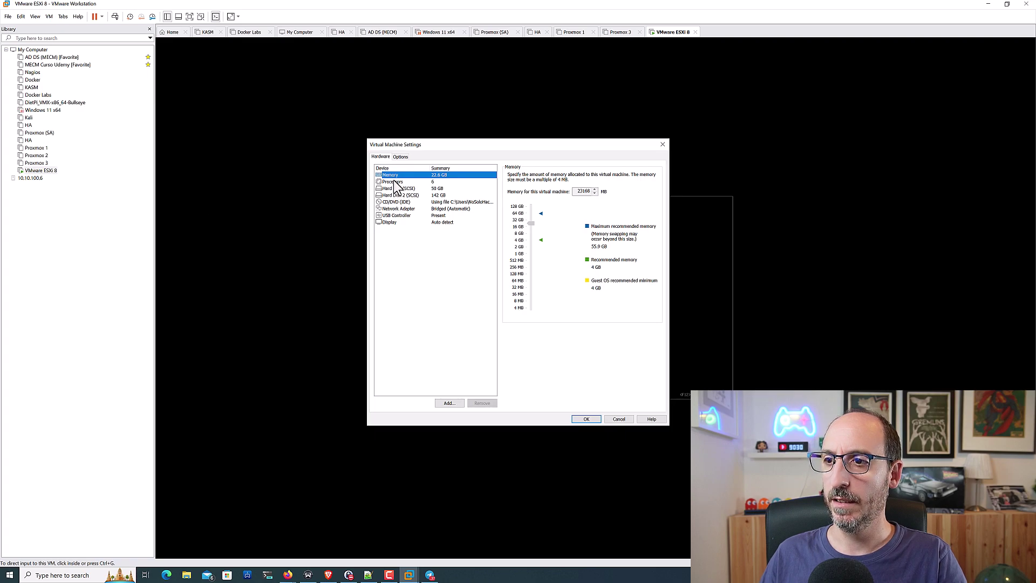
Start adding a SATA hard disk to the virtual machine as a new virtual disk
left_click(450, 403)
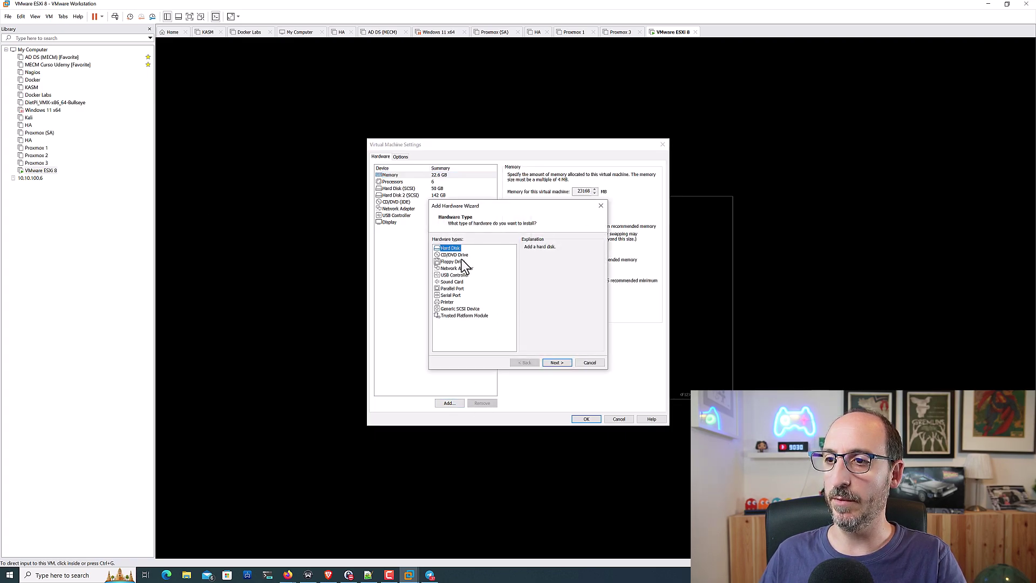
left_click(558, 363)
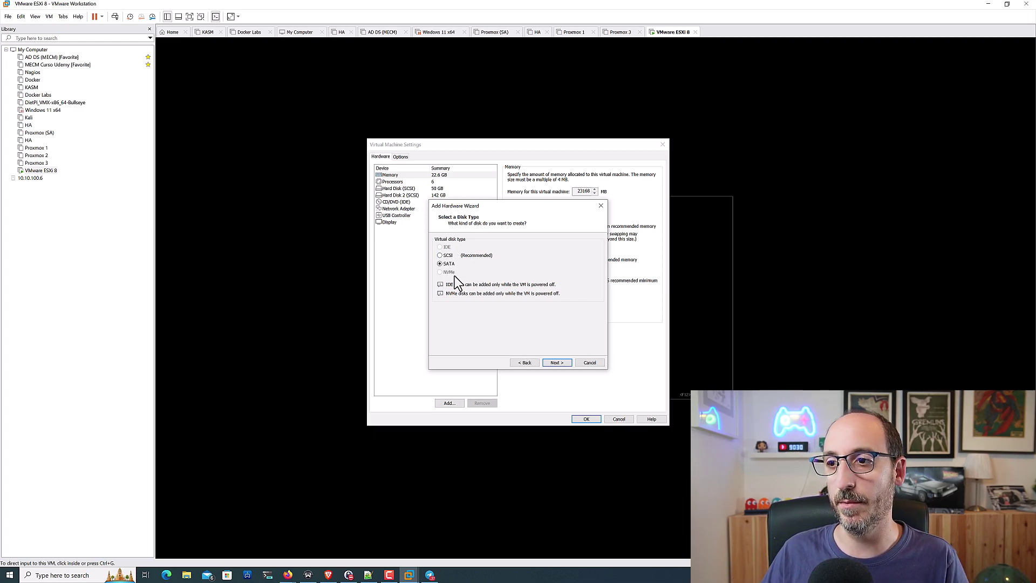
left_click(562, 363)
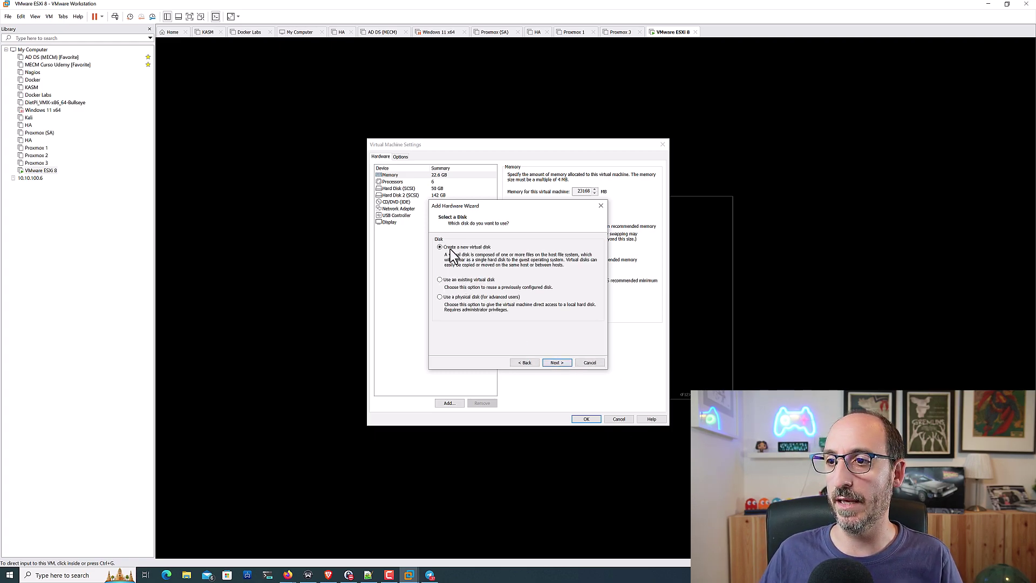
left_click(557, 362)
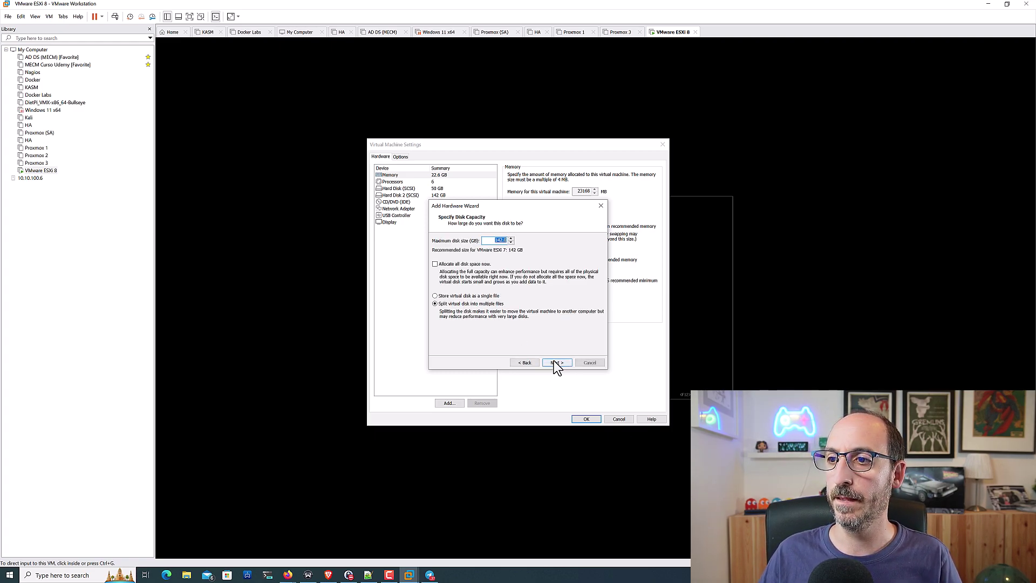
Set the new disk's maximum size to 10 GB, store it as a single file named VMware ESXi 8-3.vmdk, and apply the settings
left_click(495, 240)
left_click_drag(495, 240, 501, 241)
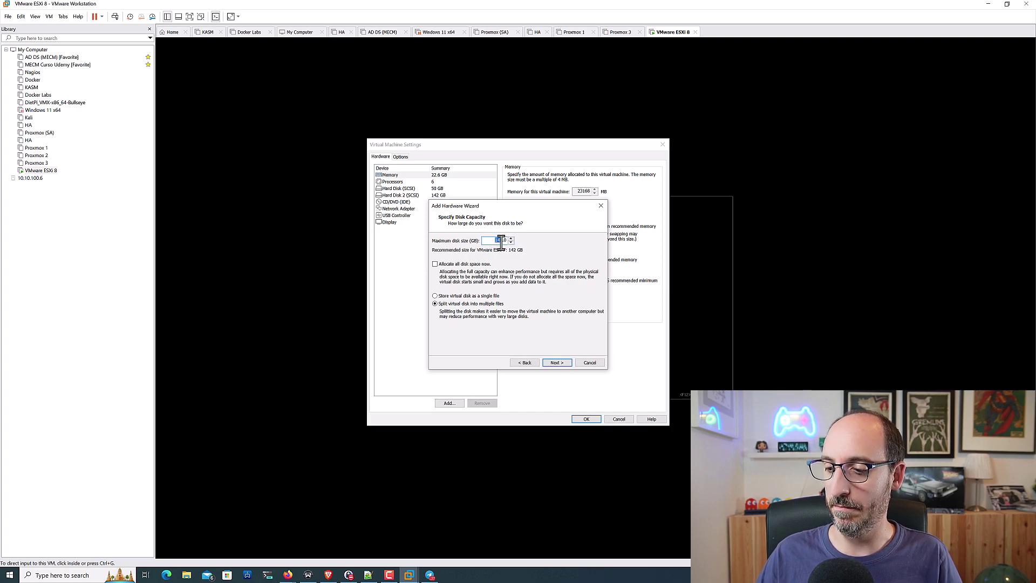
type("10")
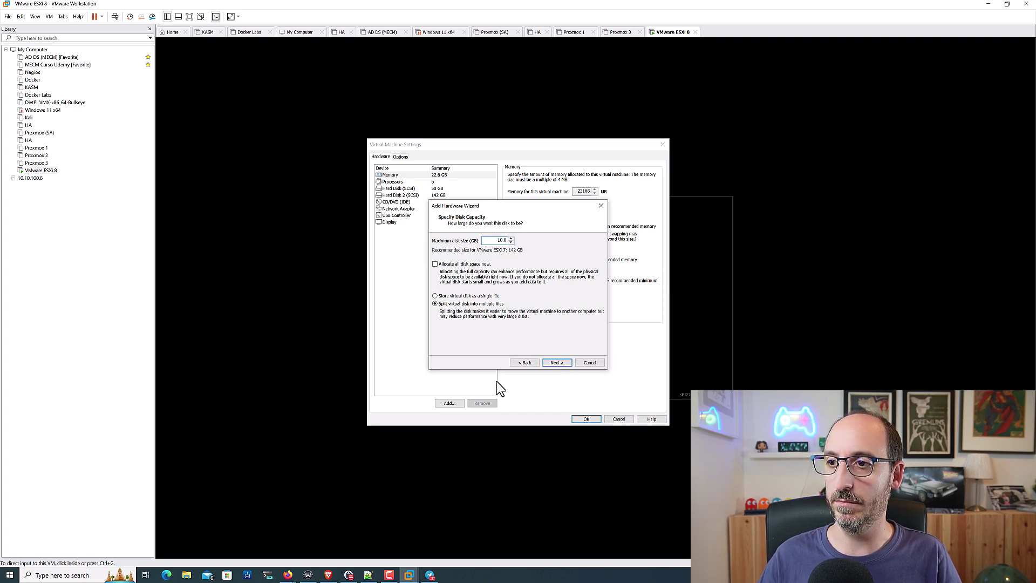
left_click(486, 295)
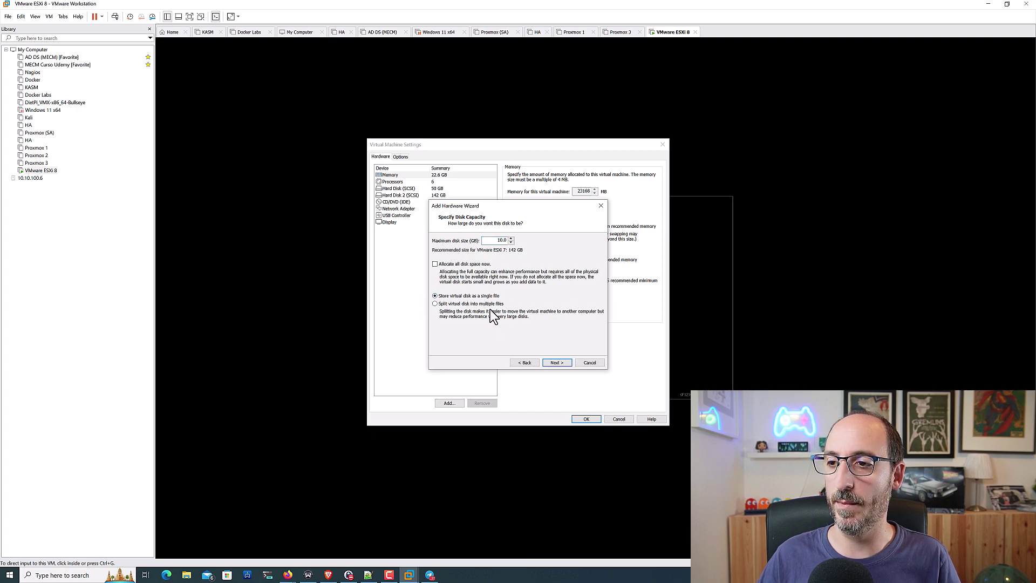
left_click(562, 364)
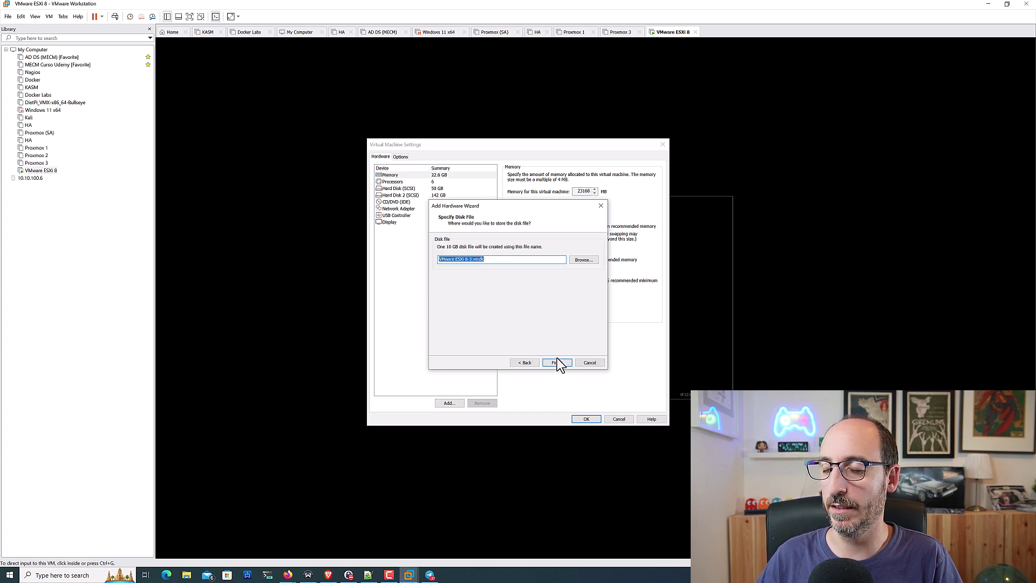
left_click(559, 361)
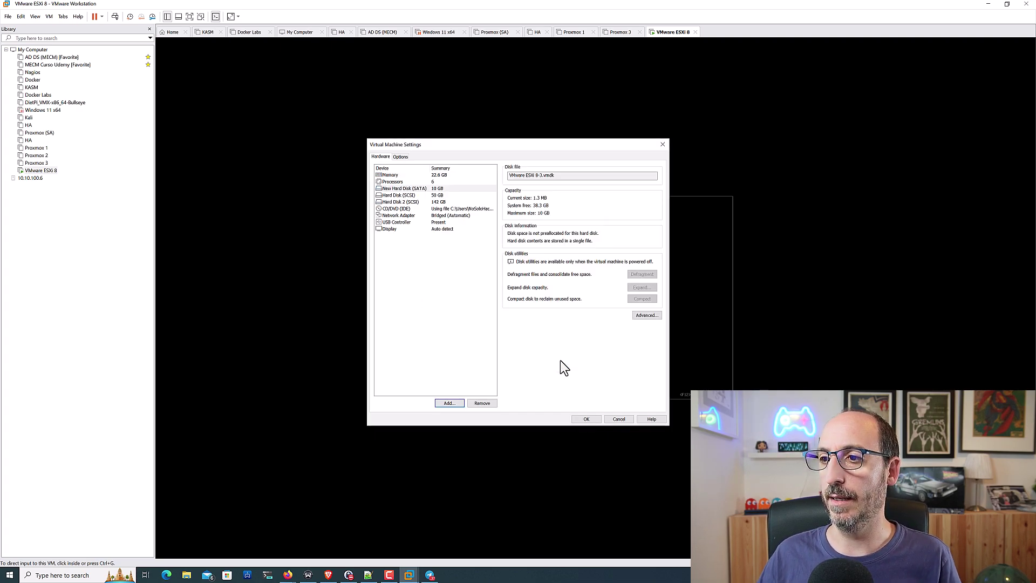
left_click(590, 421)
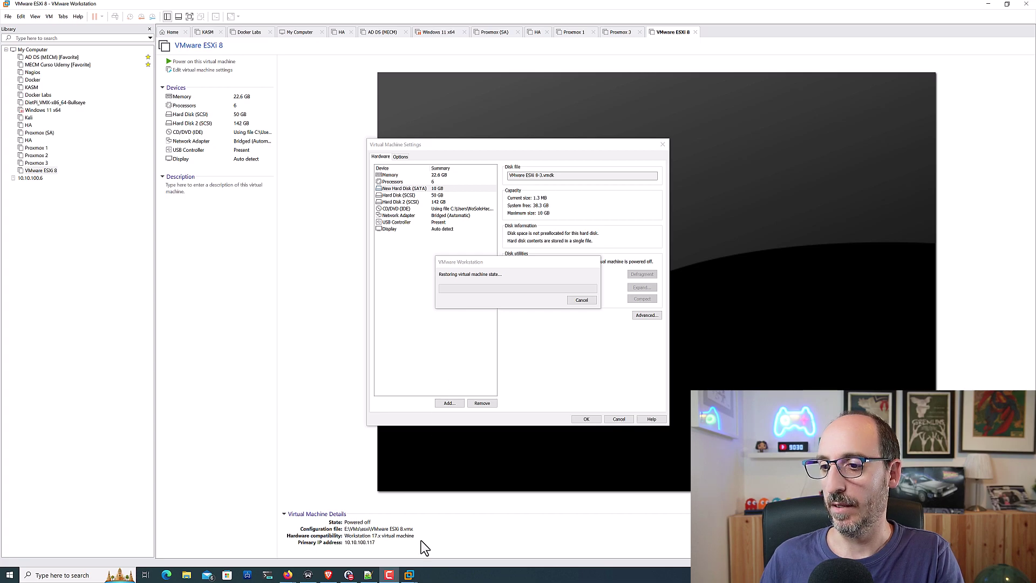
Reload the ESXi host page in Brave, and check the virtual machine's restore progress in VMware Workstation
left_click(328, 575)
left_click(31, 21)
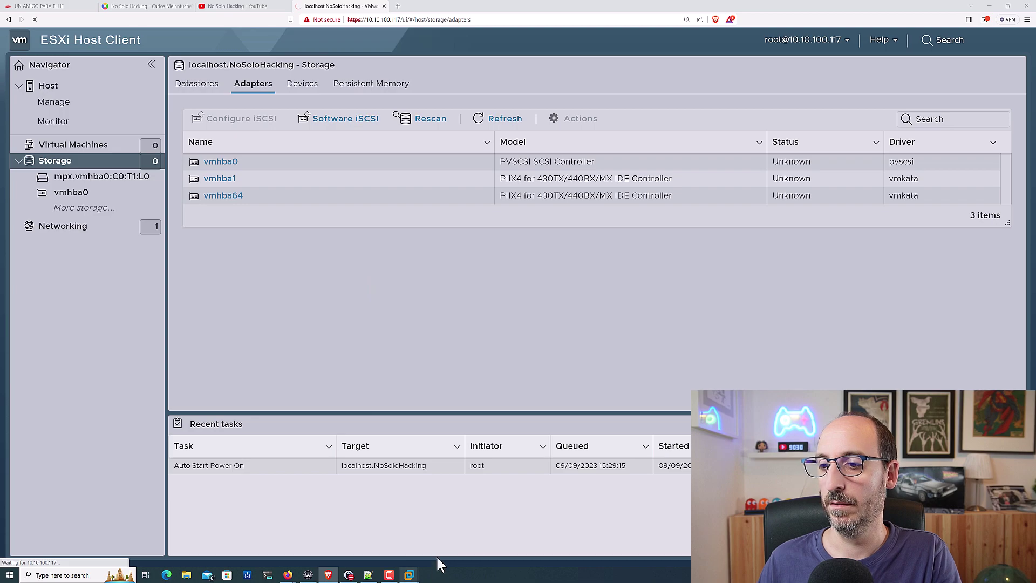
mouse_move(410, 576)
left_click(56, 525)
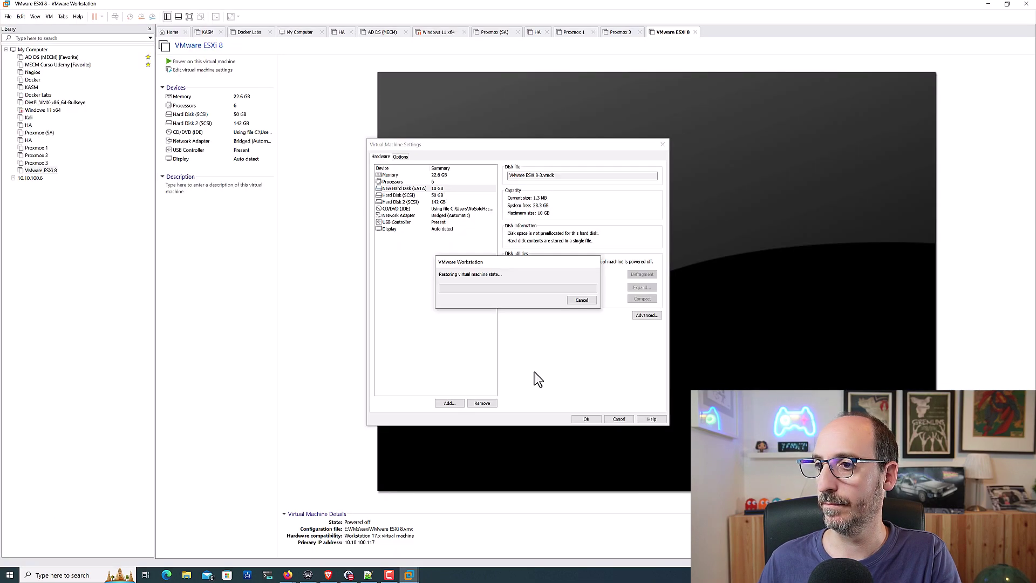
left_click_drag(521, 267, 519, 313)
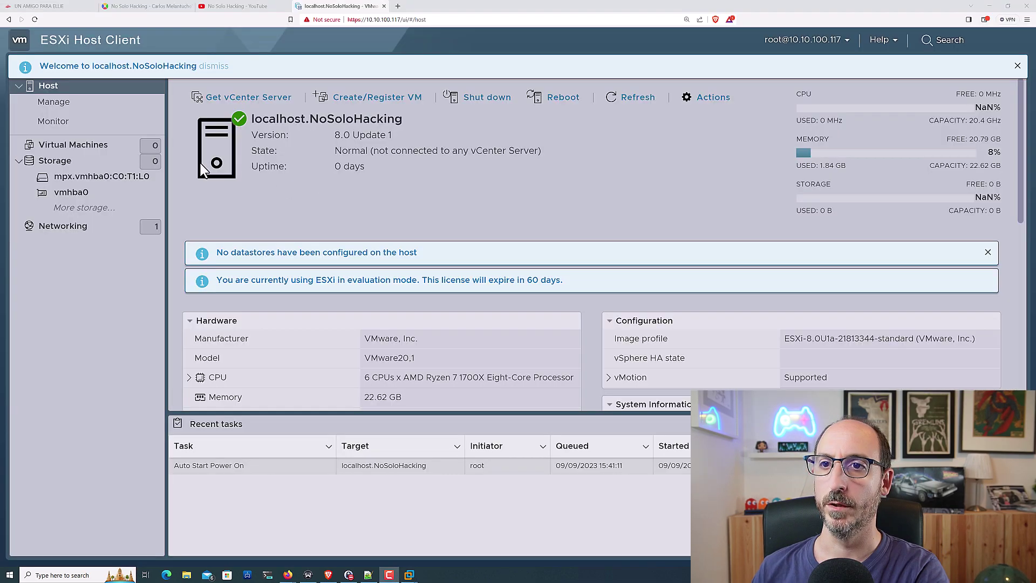
Open the host's storage adapters and examine the model and driver of the SATA controller vmhba2
left_click(96, 162)
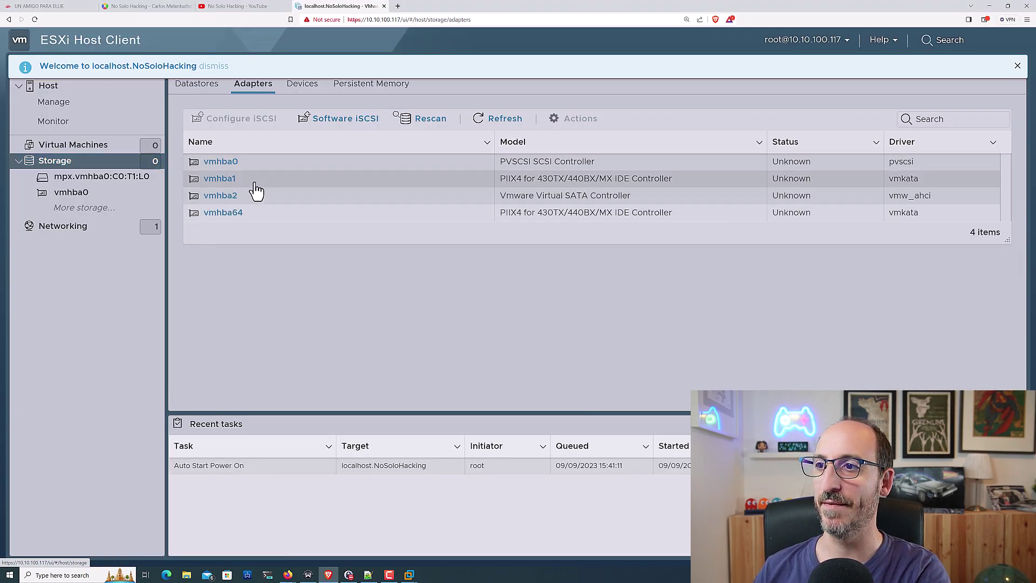
left_click(542, 199)
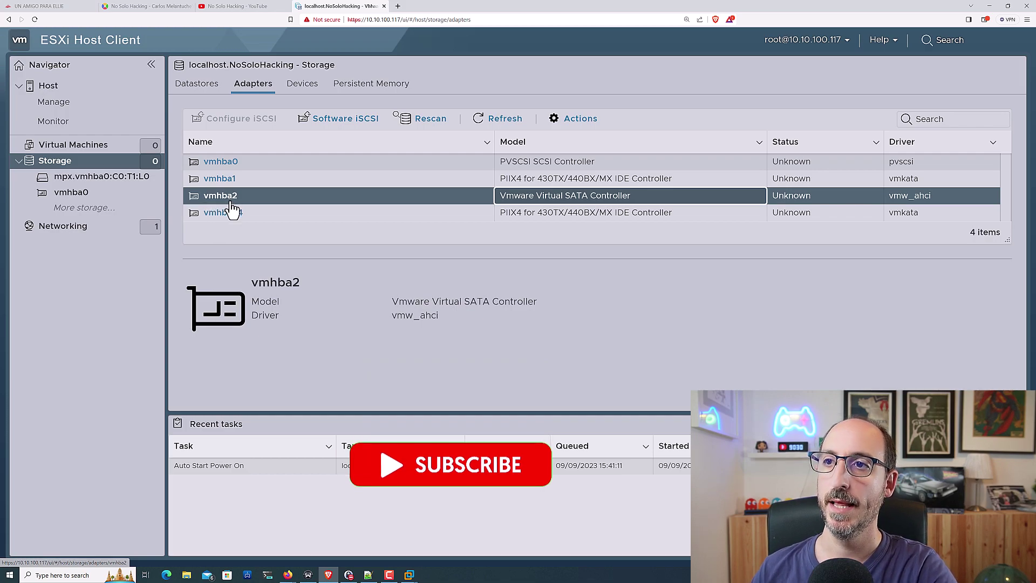
Return to the host overview and shut down the ESXi host
left_click(66, 111)
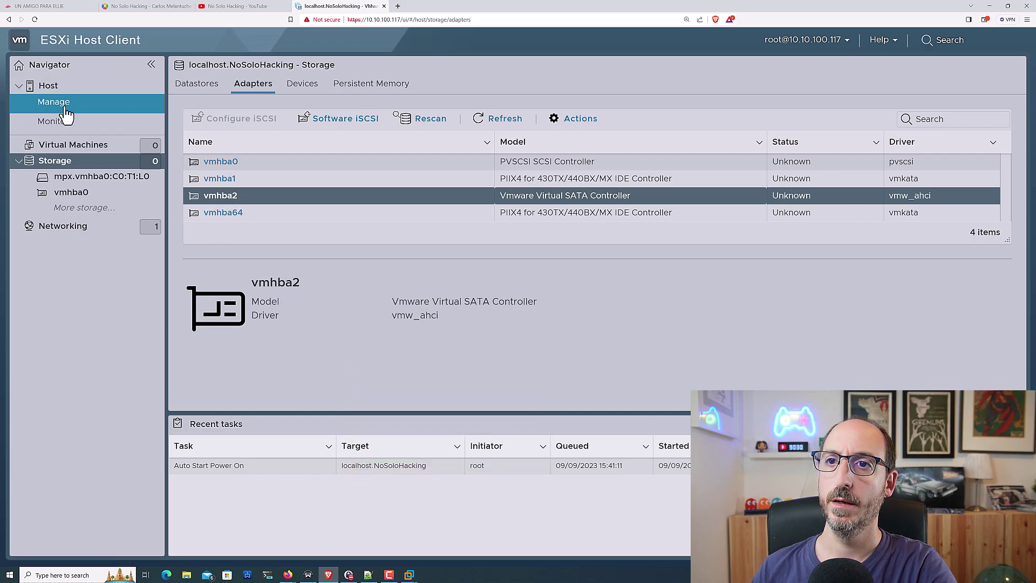
left_click(62, 91)
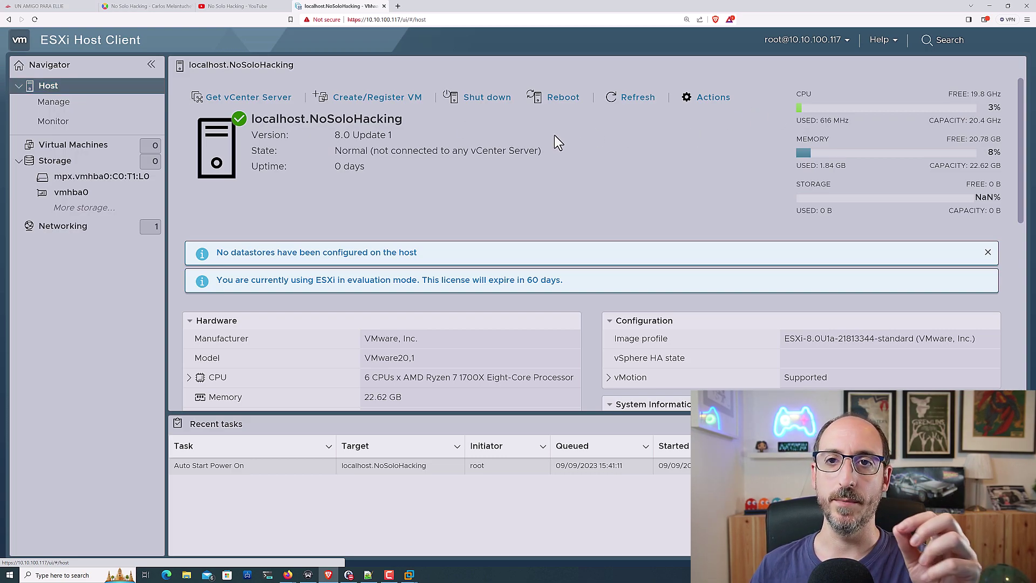
left_click(482, 105)
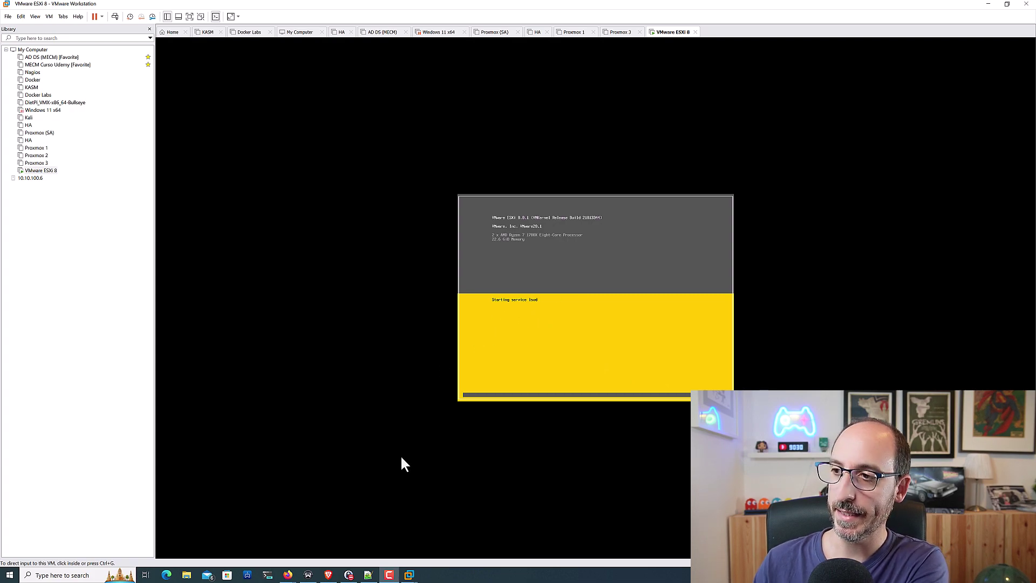
Switch to Brave and log in to the ESXi Host Client as root with the account password
mouse_move(329, 575)
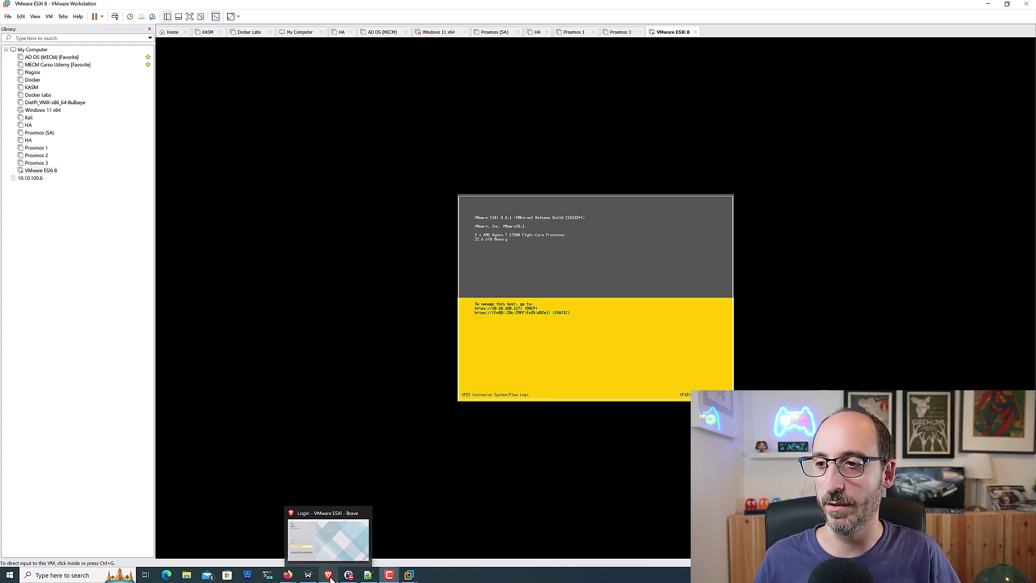
left_click(329, 575)
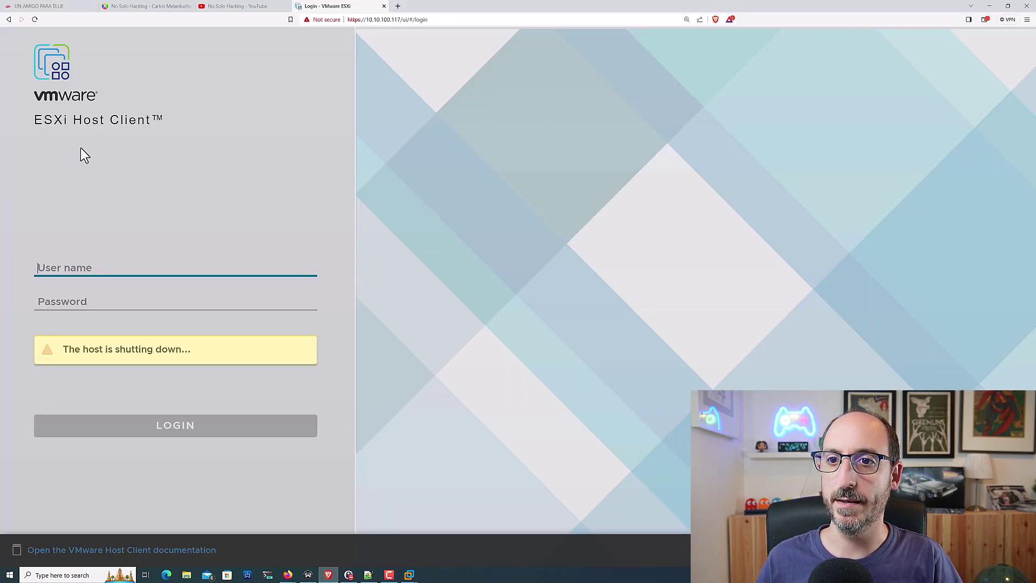
type("root")
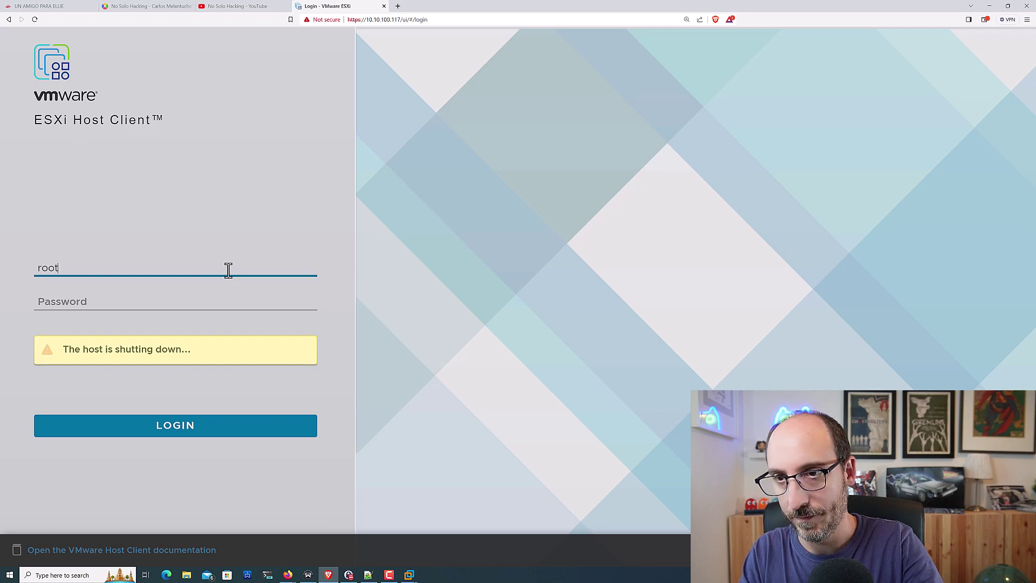
key("Tab")
type("******")
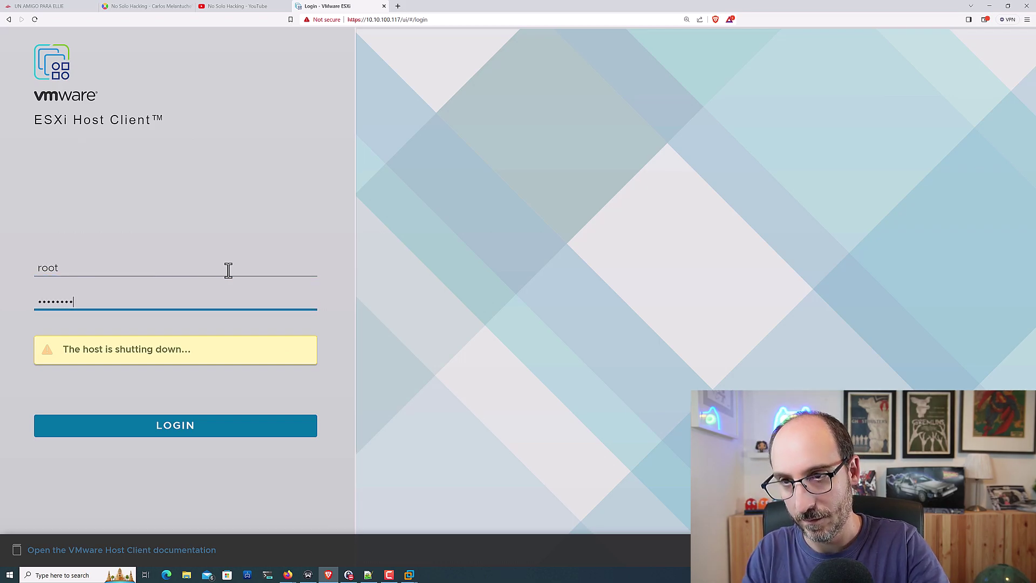
type("**")
key("Return")
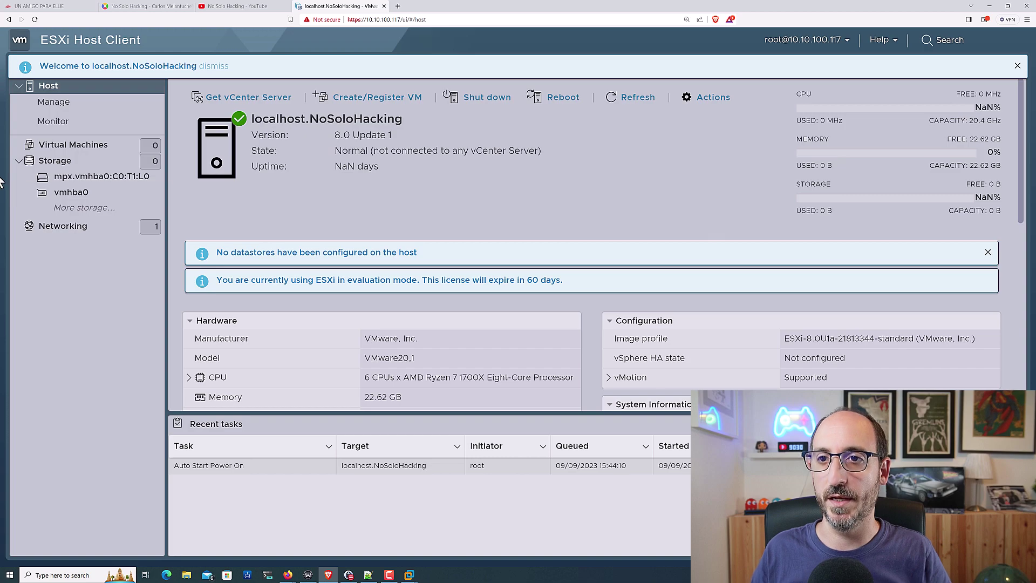
Open the host's storage adapters and examine the details of the NVMe controller vmhba3 and the IDE controller vmhba1
left_click(57, 162)
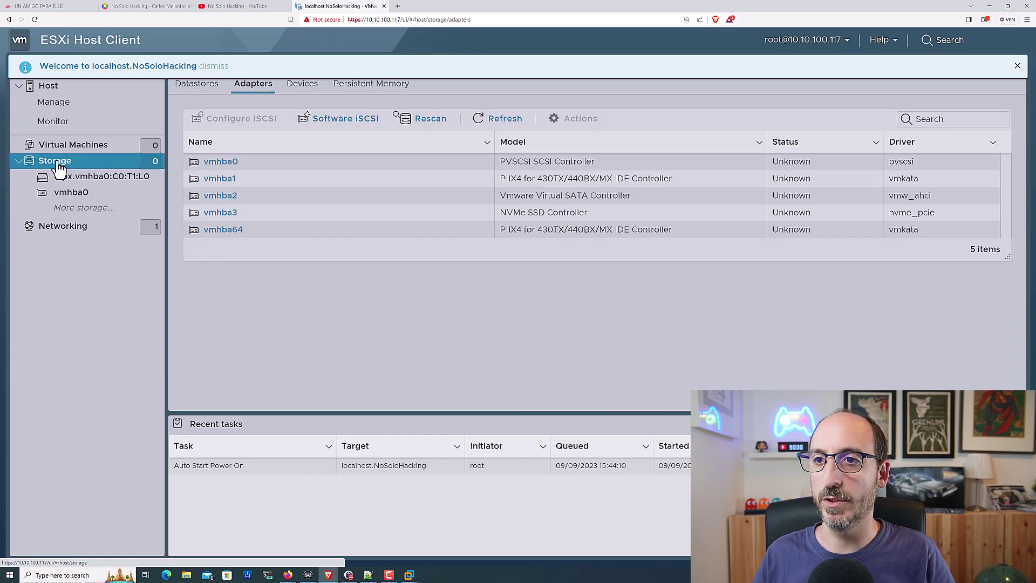
left_click(486, 123)
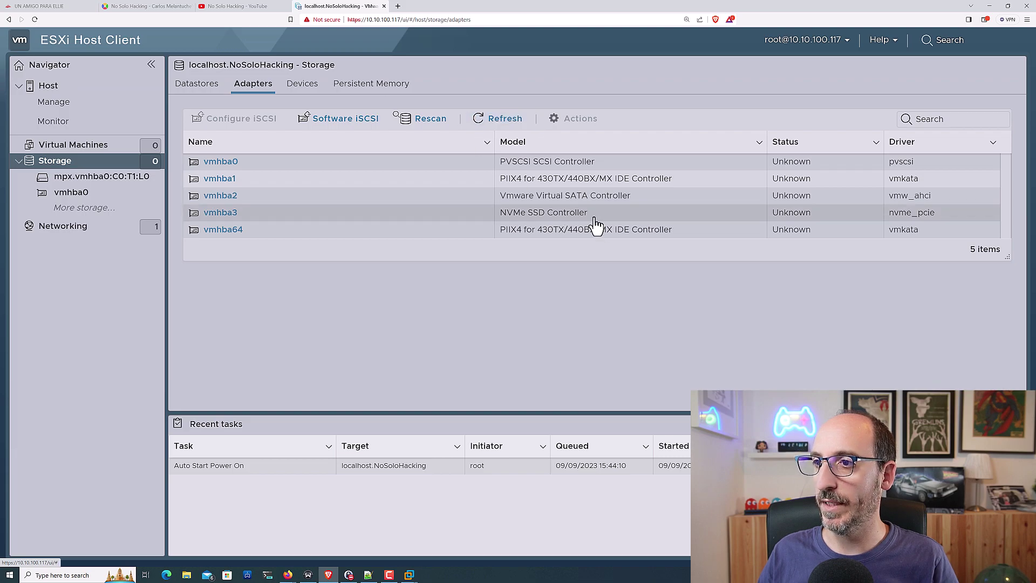
left_click(532, 217)
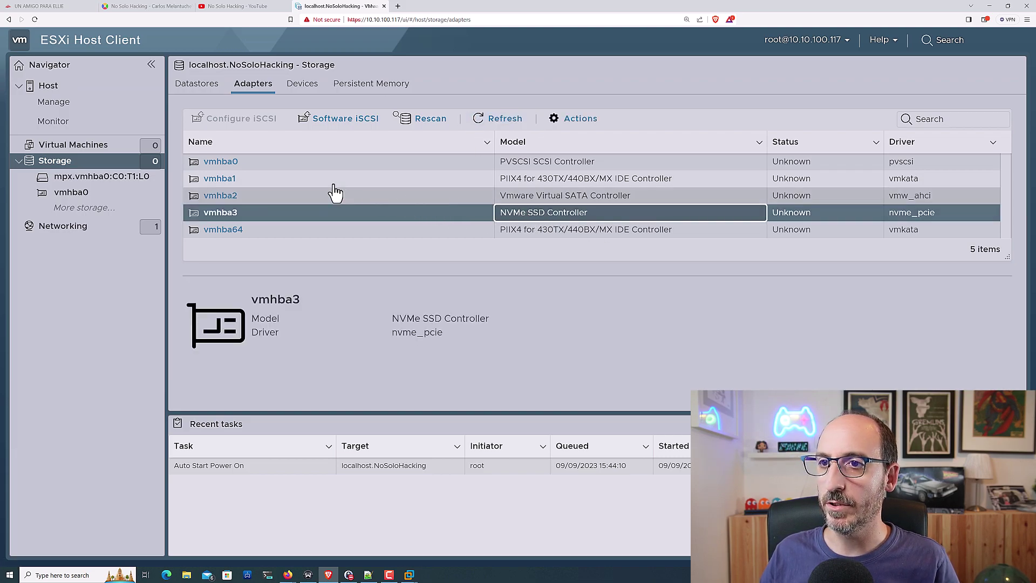
left_click(652, 184)
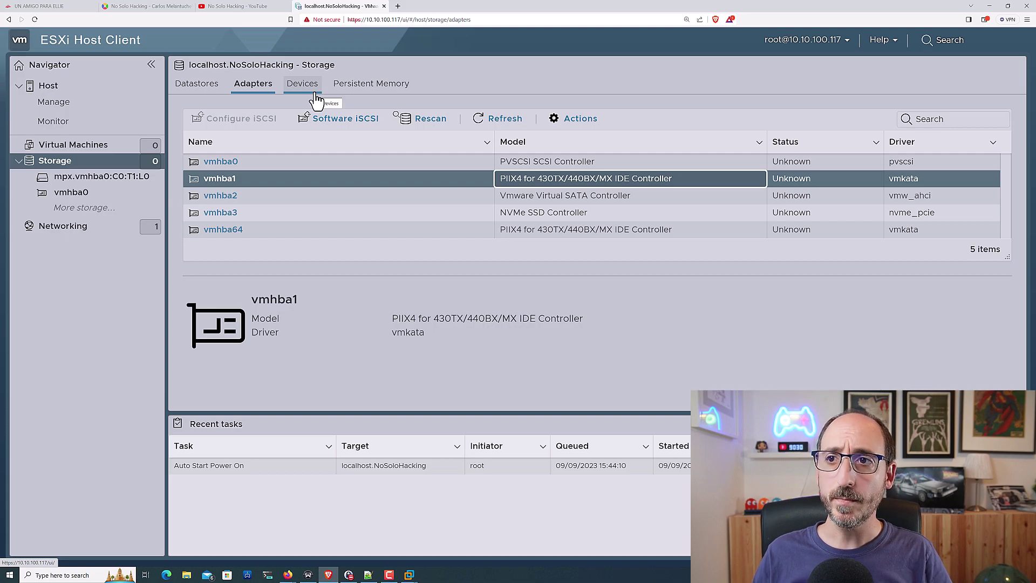
List the host's storage devices, inspect the 12 GB Local ATA Disk's details, and return to the device list
left_click(317, 99)
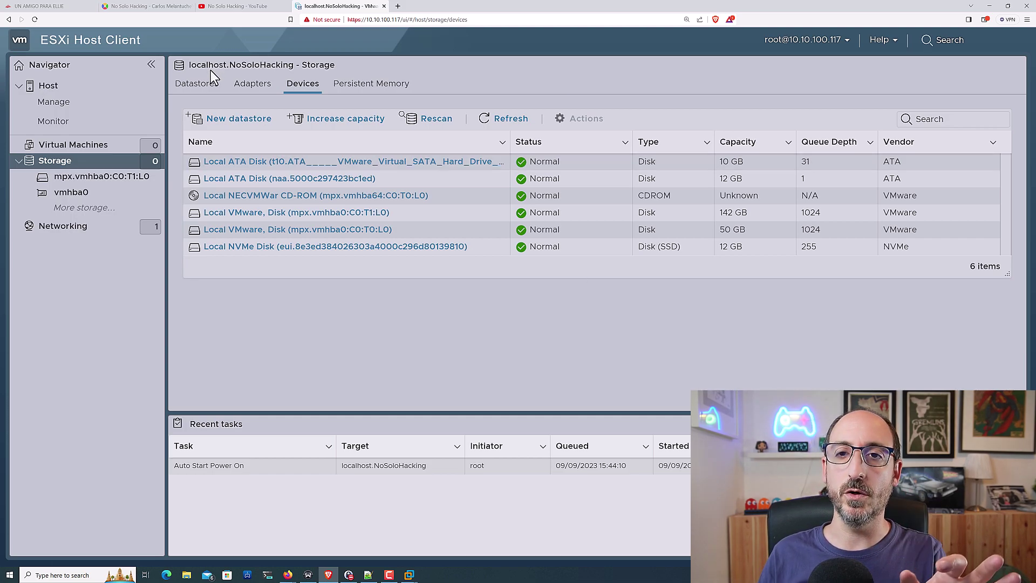
left_click(310, 182)
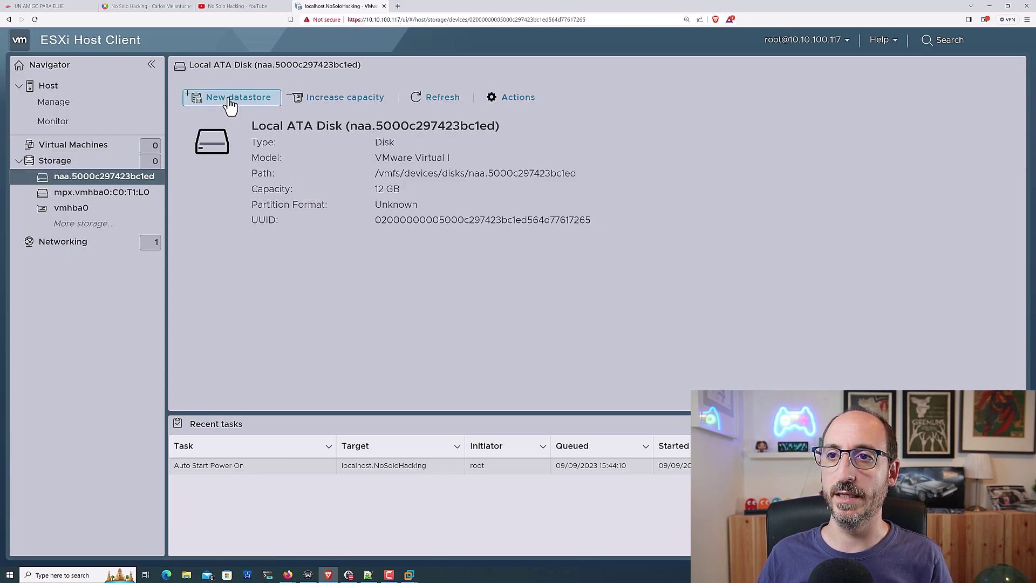
left_click(82, 146)
left_click(76, 163)
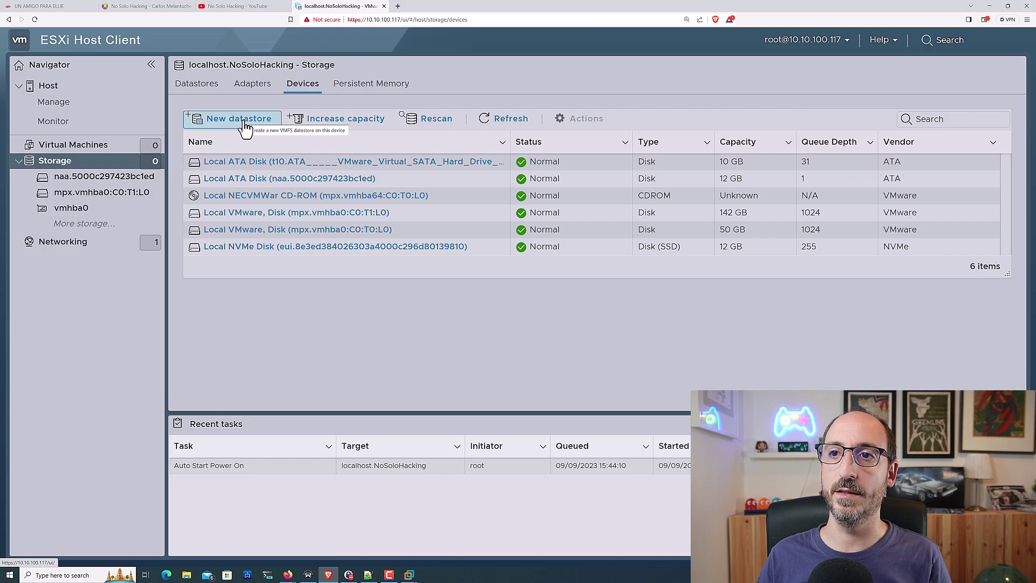
Start a new datastore from the host's datastore list, using the Create new VMFS datastore type
left_click(212, 87)
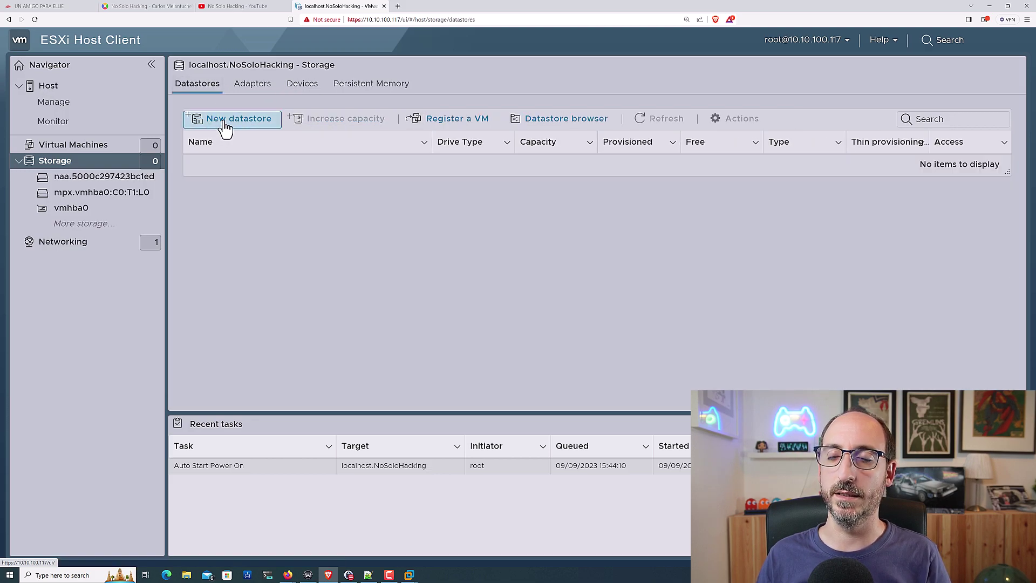
left_click(226, 128)
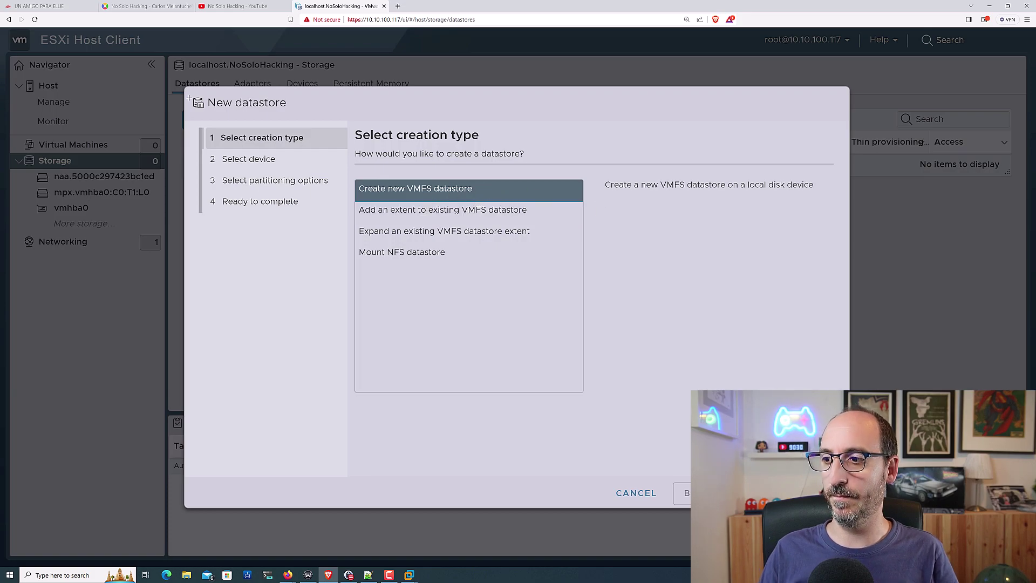
left_click(750, 492)
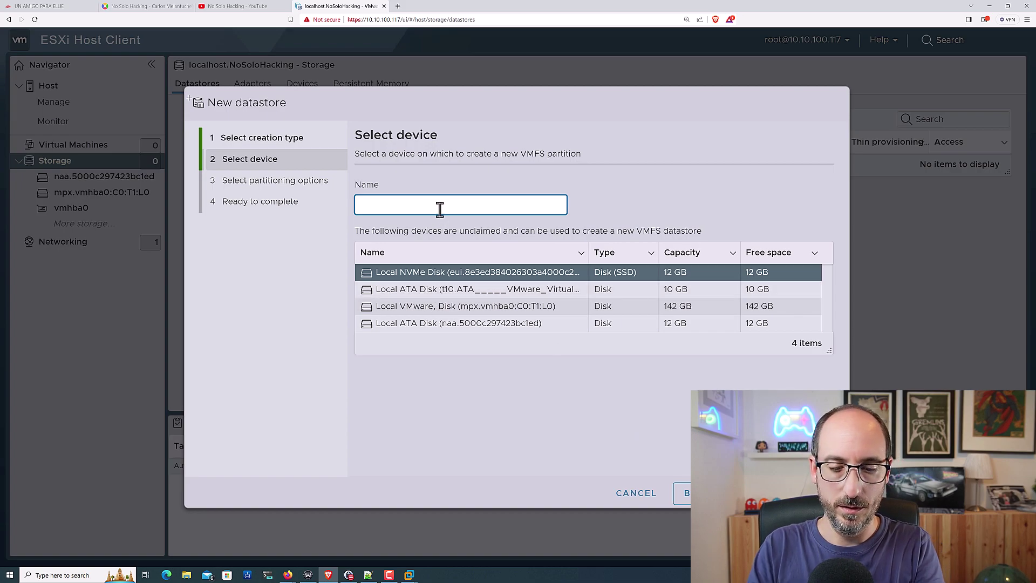
Name the datastore DataStoreLocal and place it on the 142 GB Local VMware disk (mpx.vmhba0:C0:T1:L0)
type("D")
type("ata")
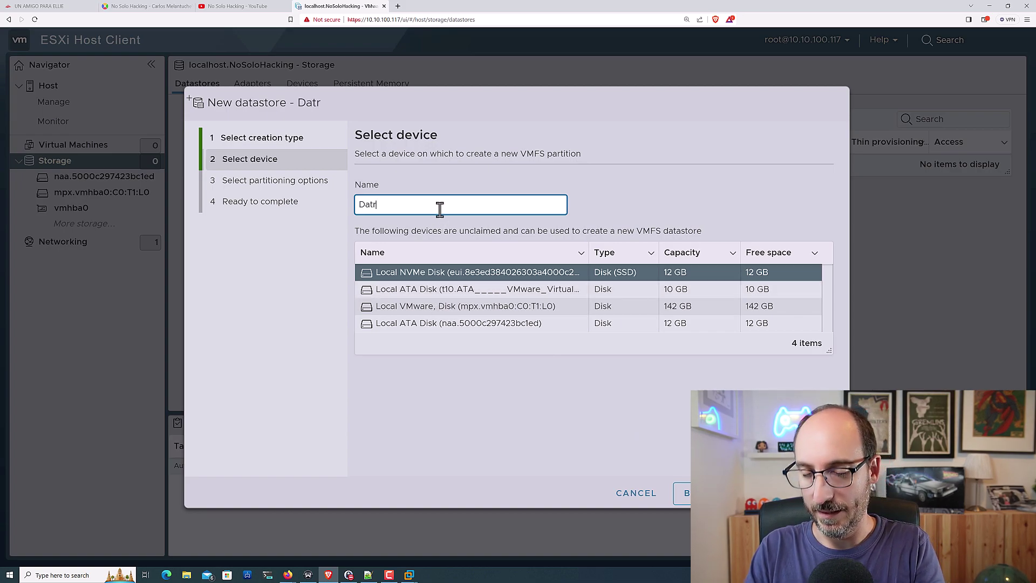
key("BackSpace")
type("St")
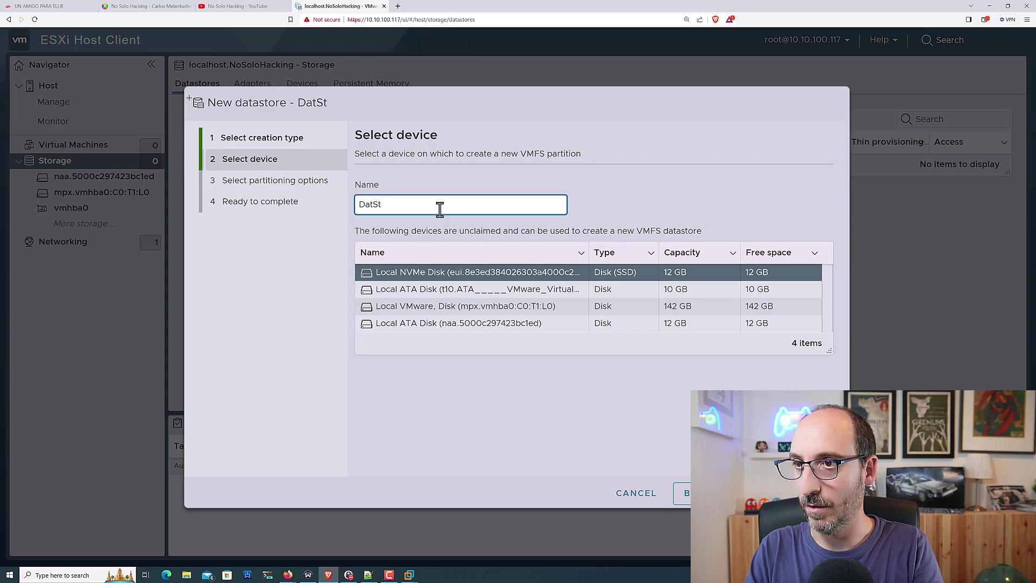
type("ore")
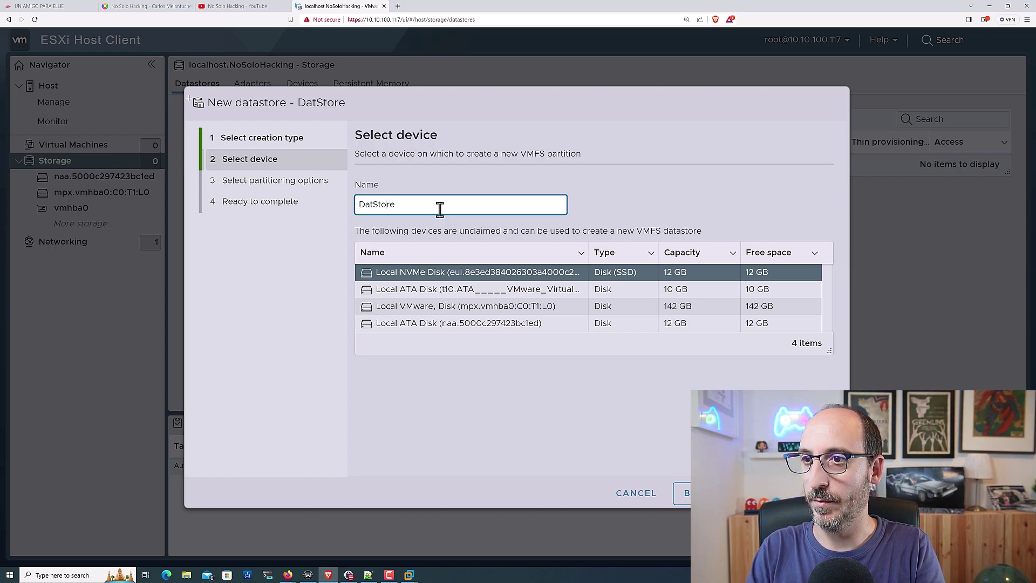
type("a")
key("Delete")
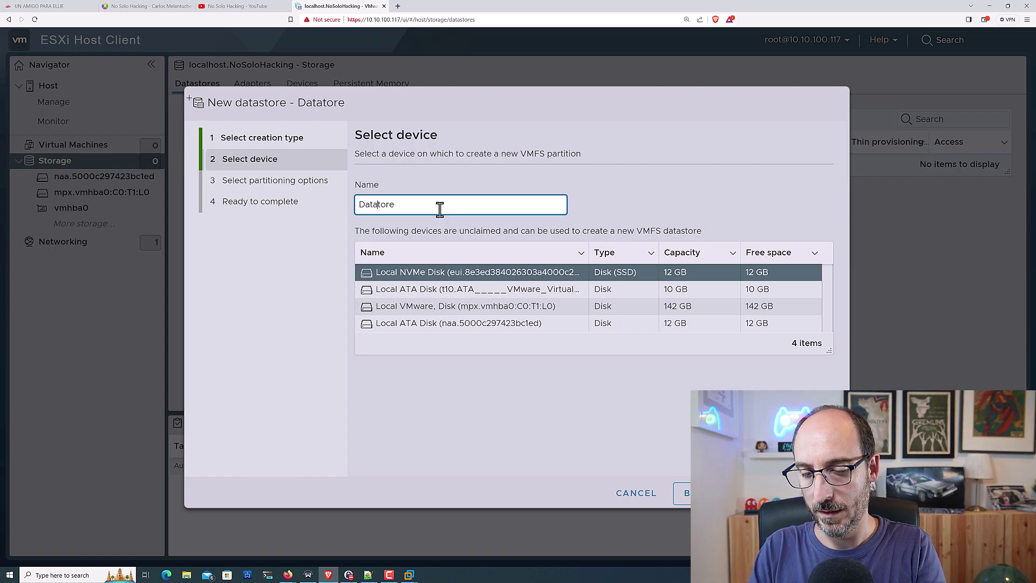
type("StoreLocal")
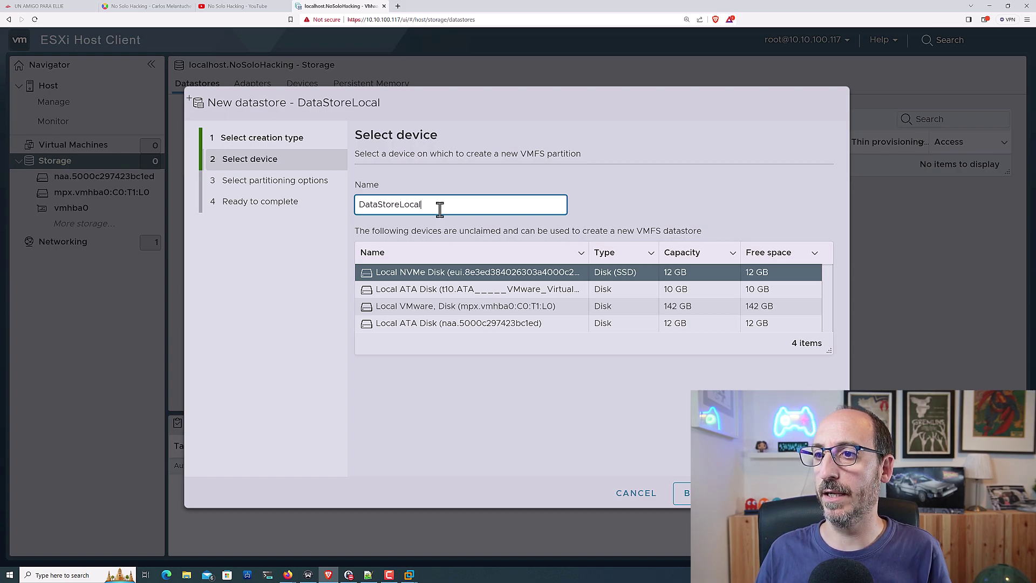
left_click(400, 307)
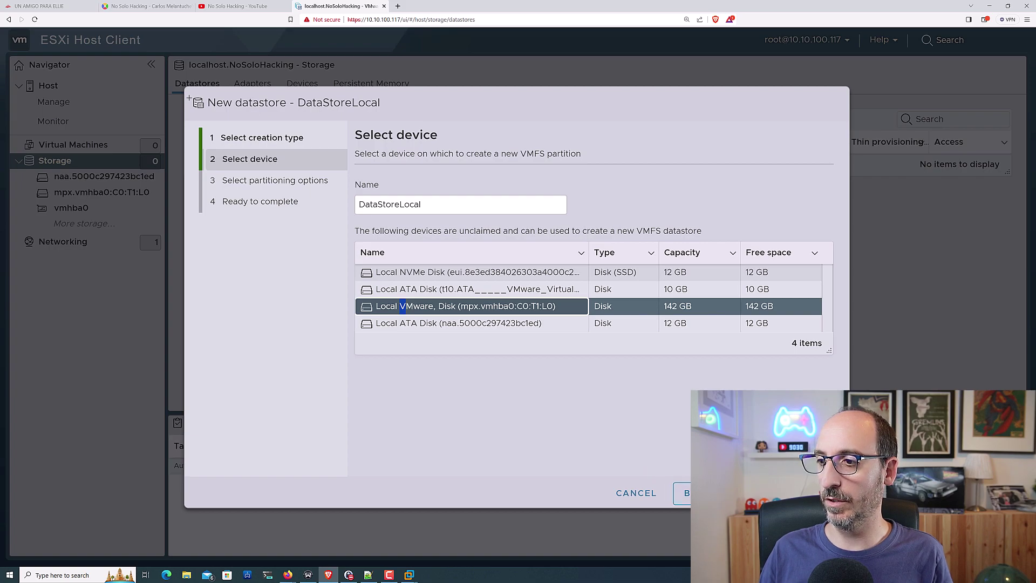
left_click(701, 493)
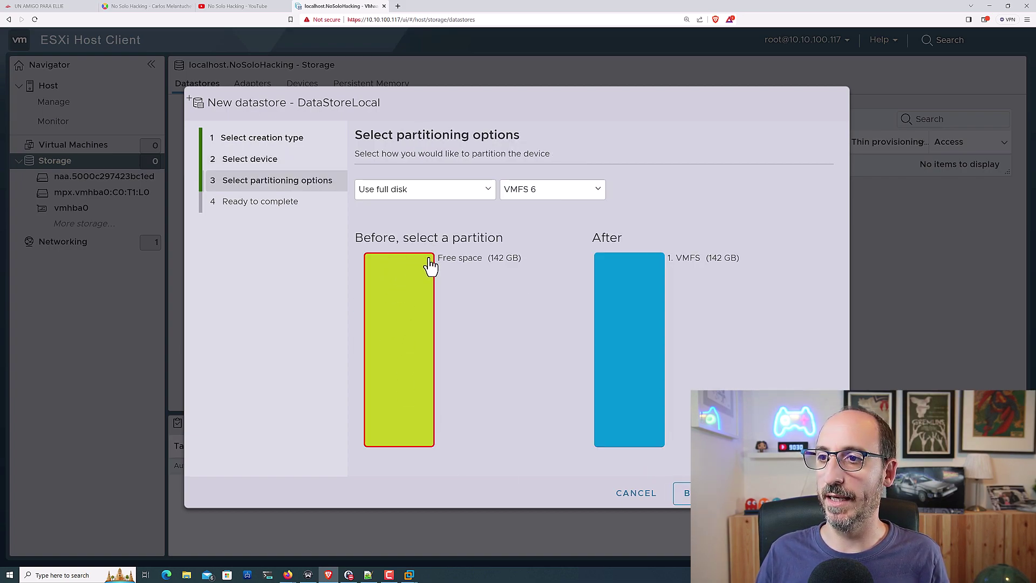
Try custom partitioning of the disk's free space, sizing the VMFS 6 partition to 82419 MB
left_click(406, 192)
left_click(398, 297)
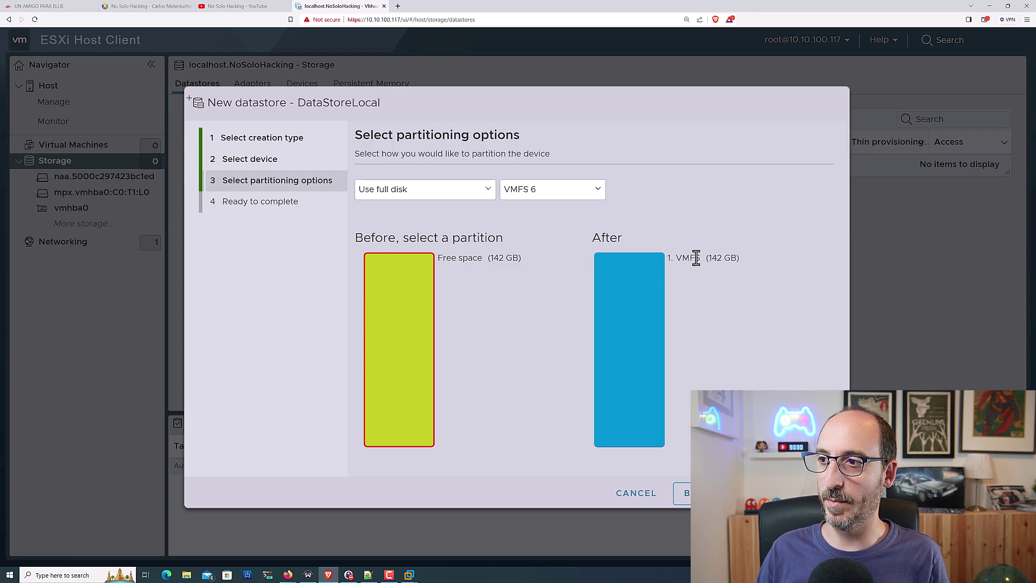
left_click_drag(675, 258, 700, 260)
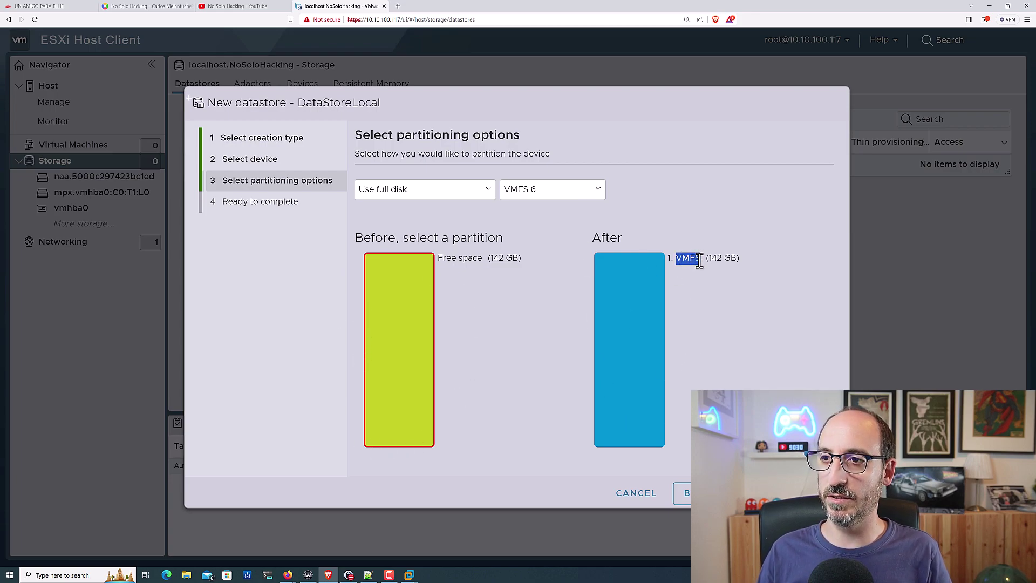
left_click(429, 191)
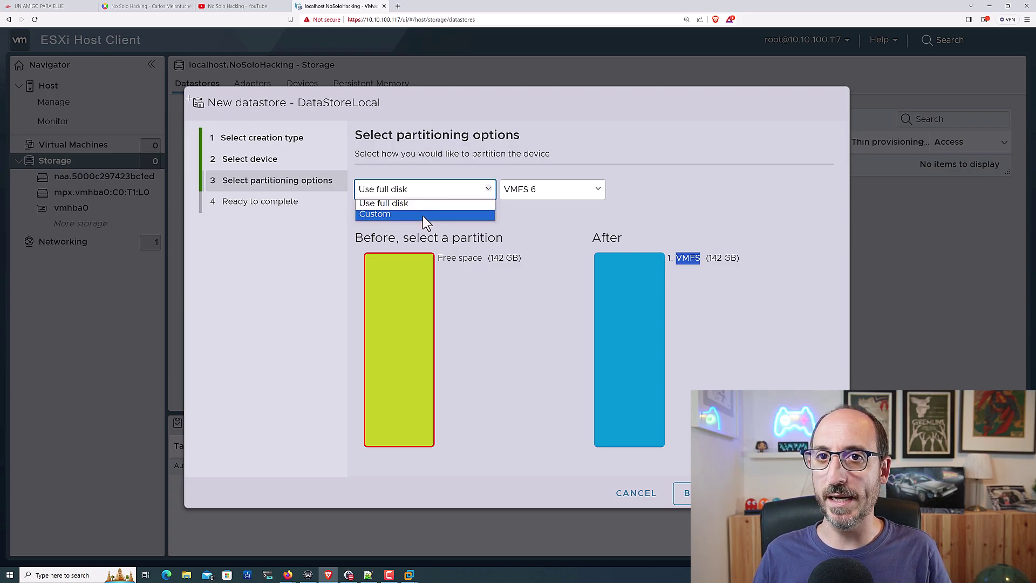
left_click(423, 216)
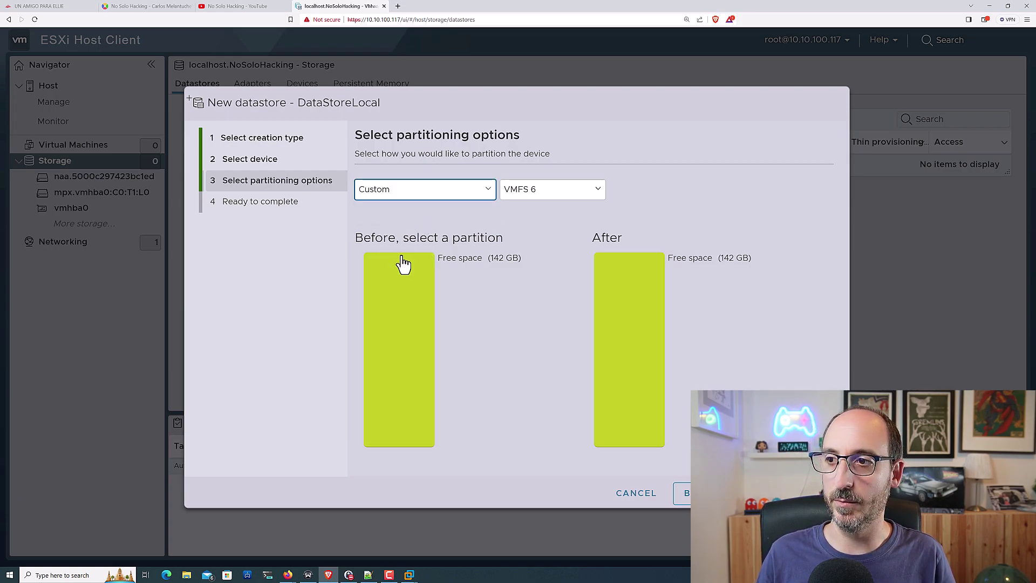
left_click(394, 275)
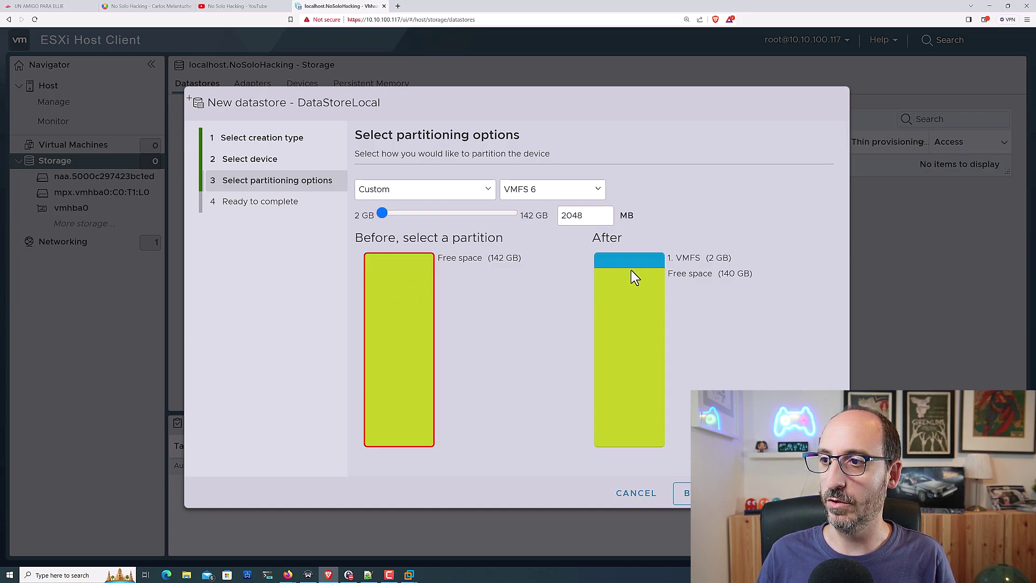
left_click_drag(634, 277, 628, 216)
left_click_drag(391, 214, 454, 214)
left_click(543, 307)
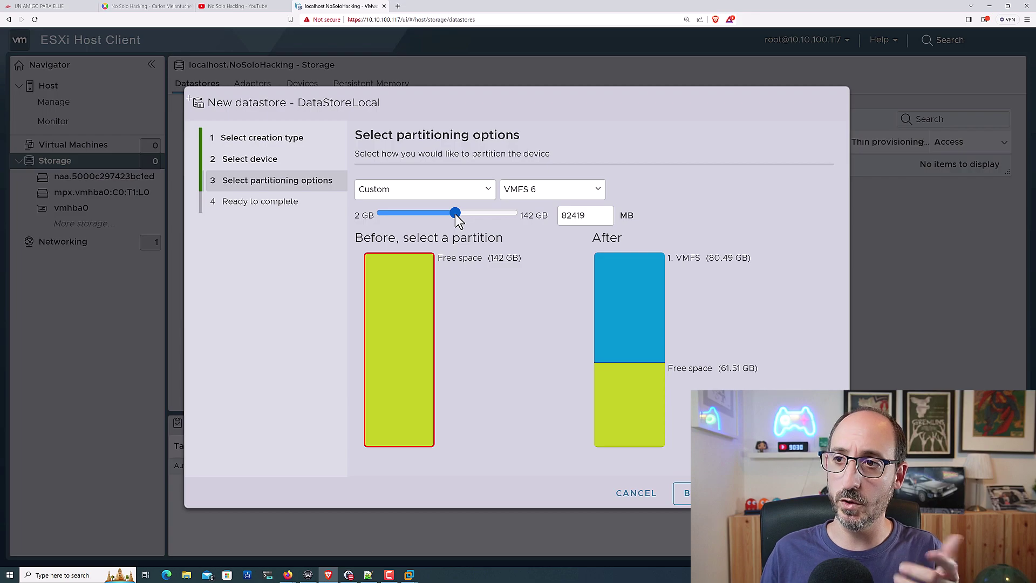
Set the partitioning to Use full disk with VMFS 6 and create the datastore, accepting the erasure of the disk
left_click(429, 190)
left_click(429, 203)
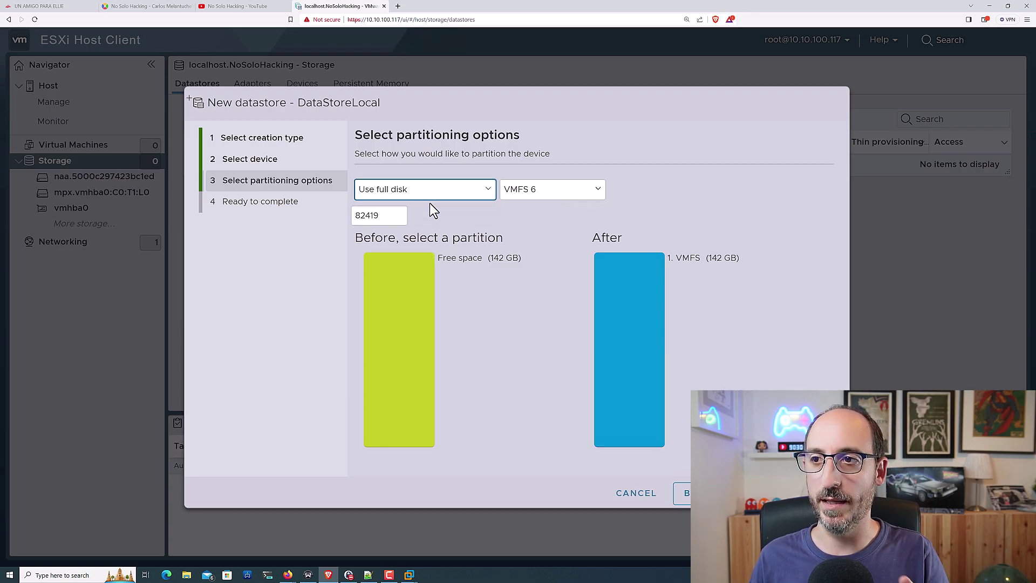
left_click(750, 493)
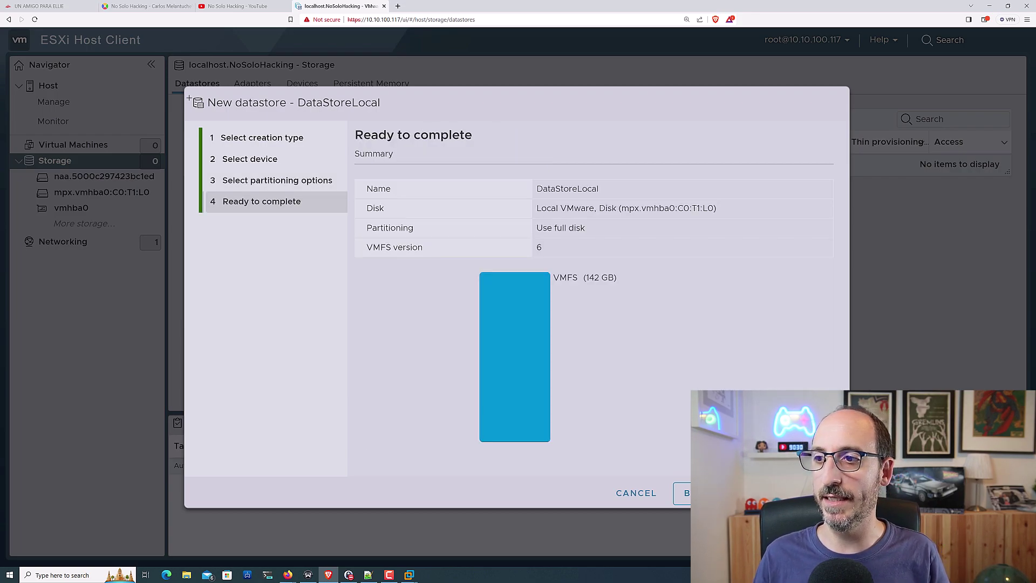
left_click(750, 493)
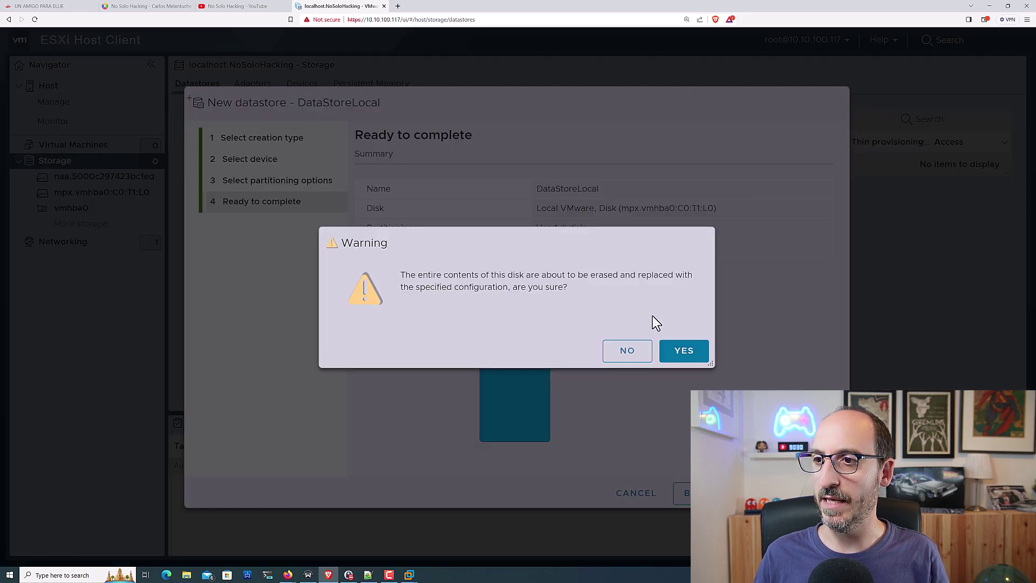
left_click(683, 351)
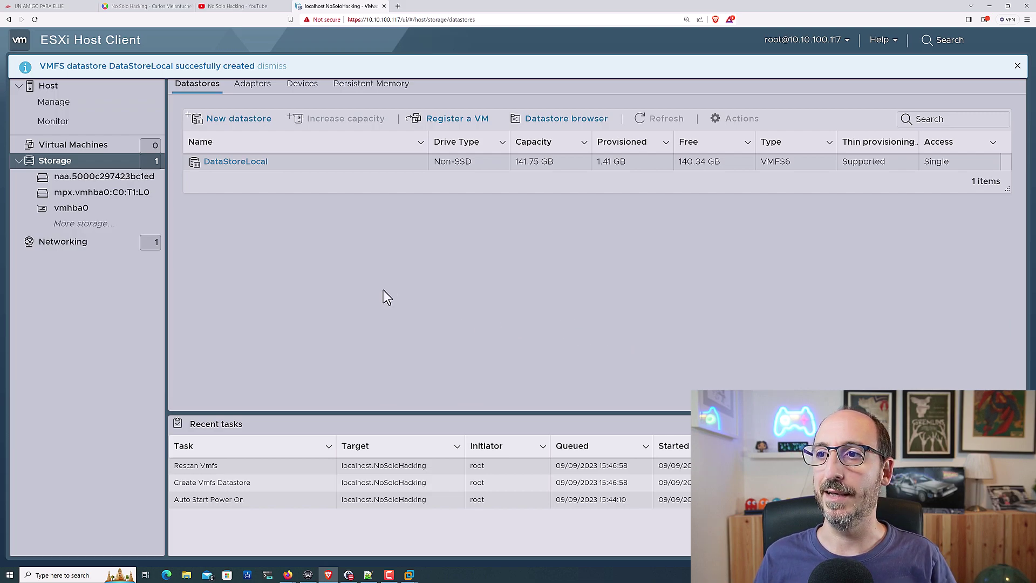
Open the datastore browser for DataStoreLocal and try to start a file upload from it
left_click(277, 169)
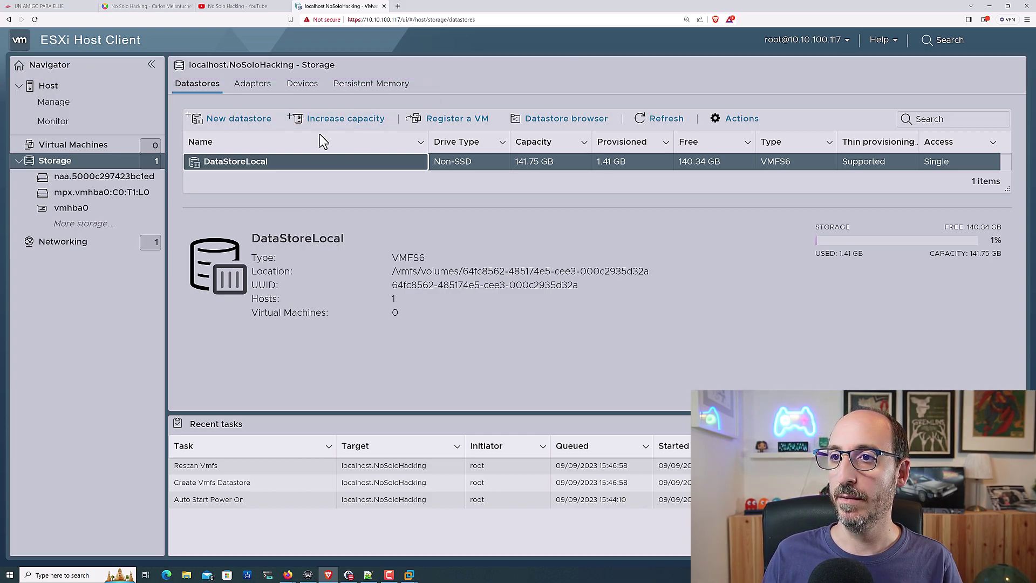
left_click(566, 120)
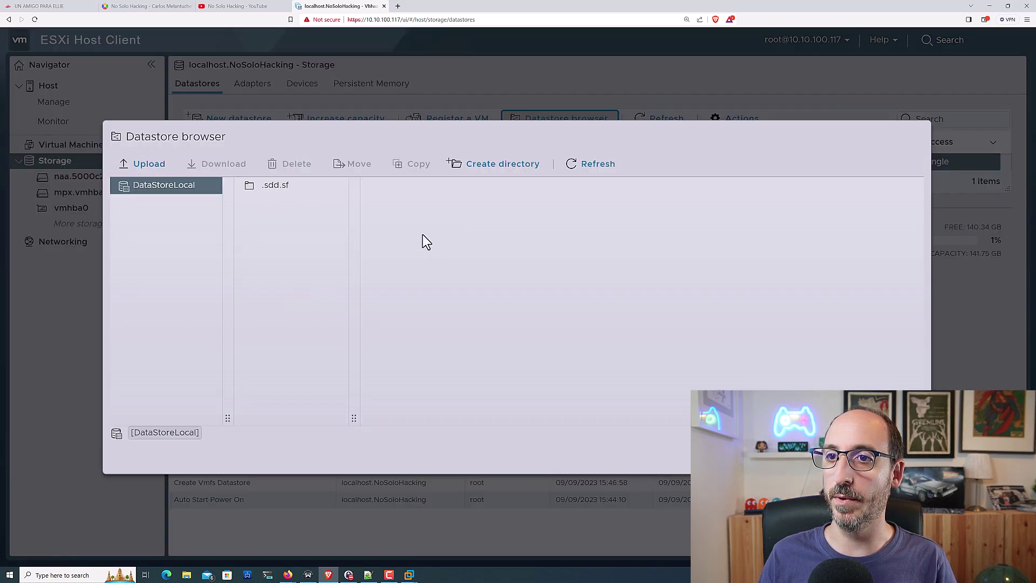
left_click(138, 165)
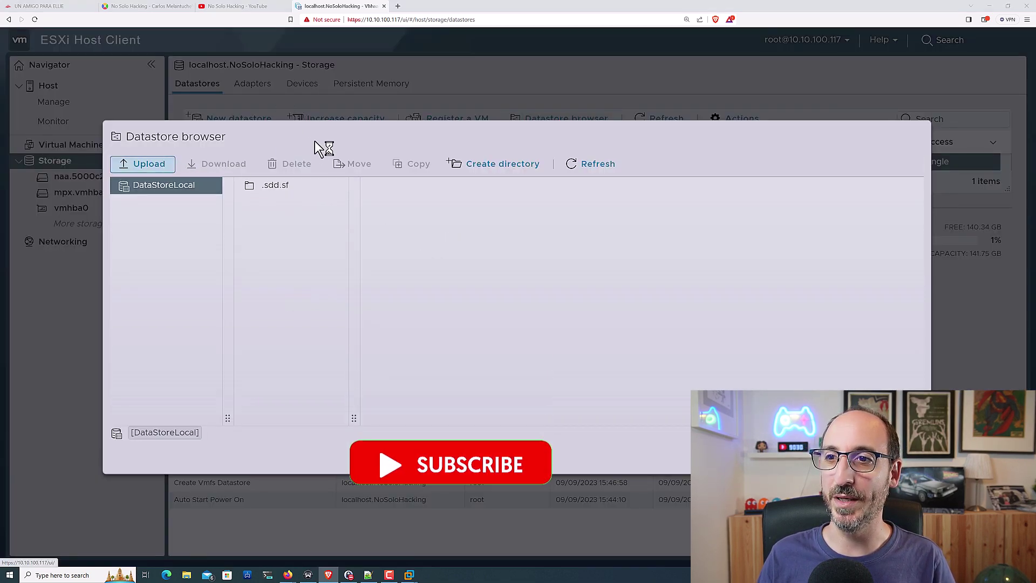
left_click(305, 228)
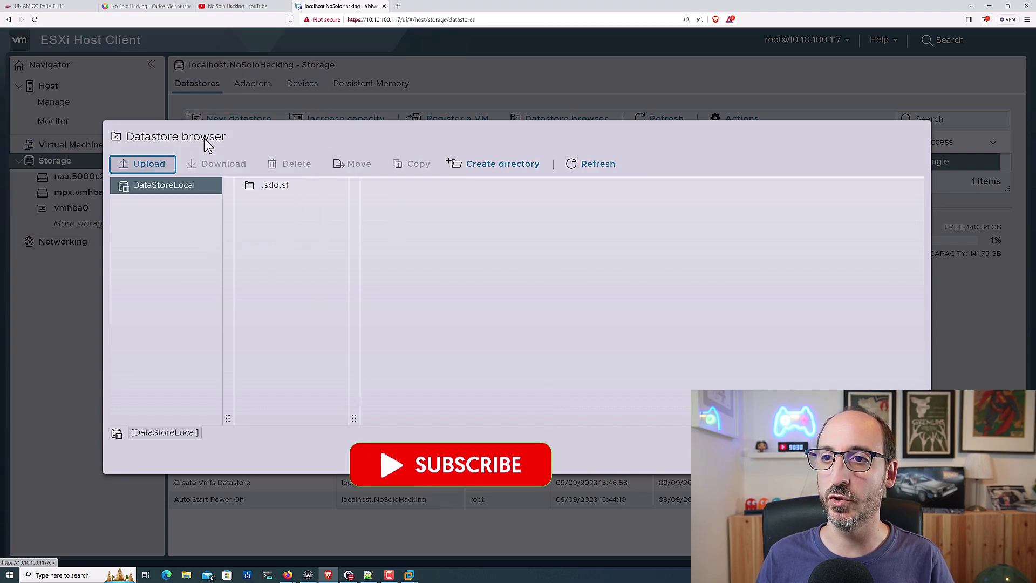
Create a directory named ISOs in the root of DataStoreLocal
left_click(504, 180)
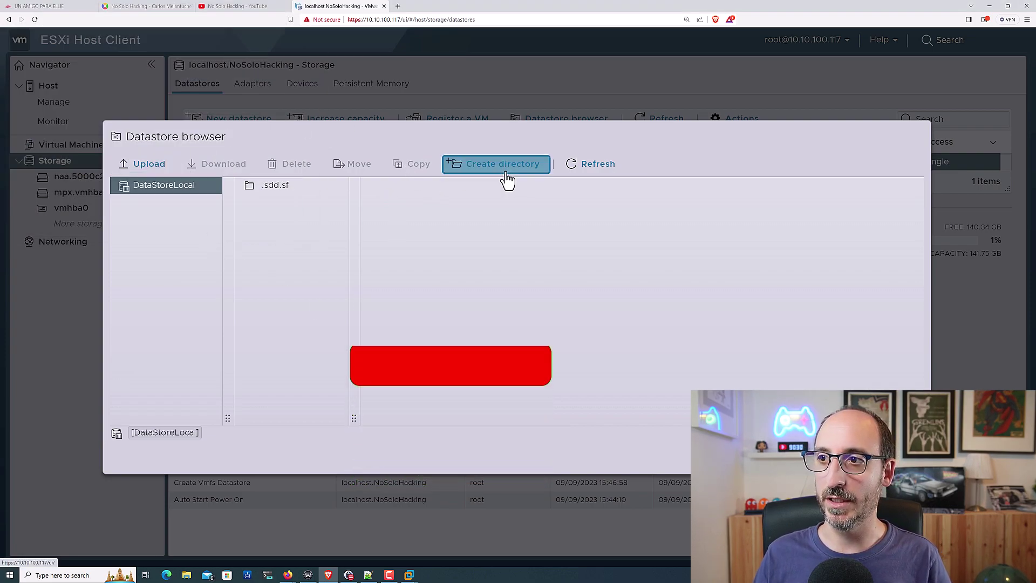
left_click(584, 273)
type("Isos")
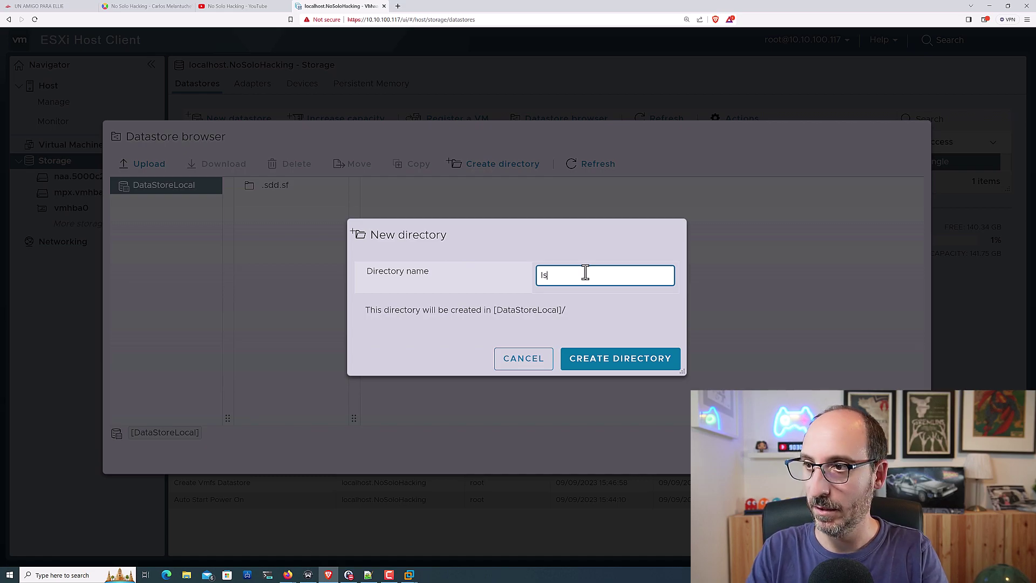
key("BackSpace")
key("BackSpace")
key("BackSpace")
type("SO")
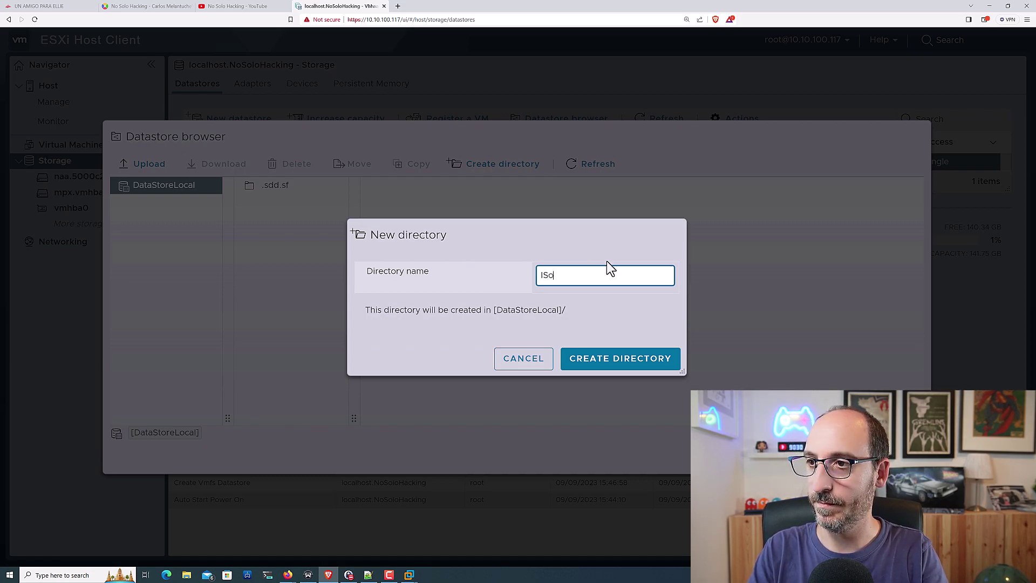
type("s")
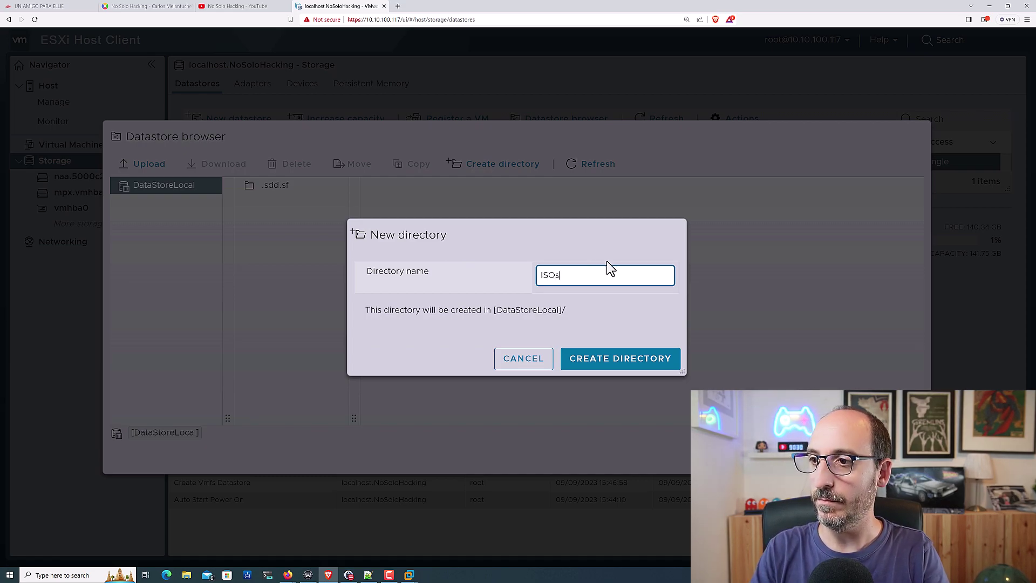
left_click(629, 361)
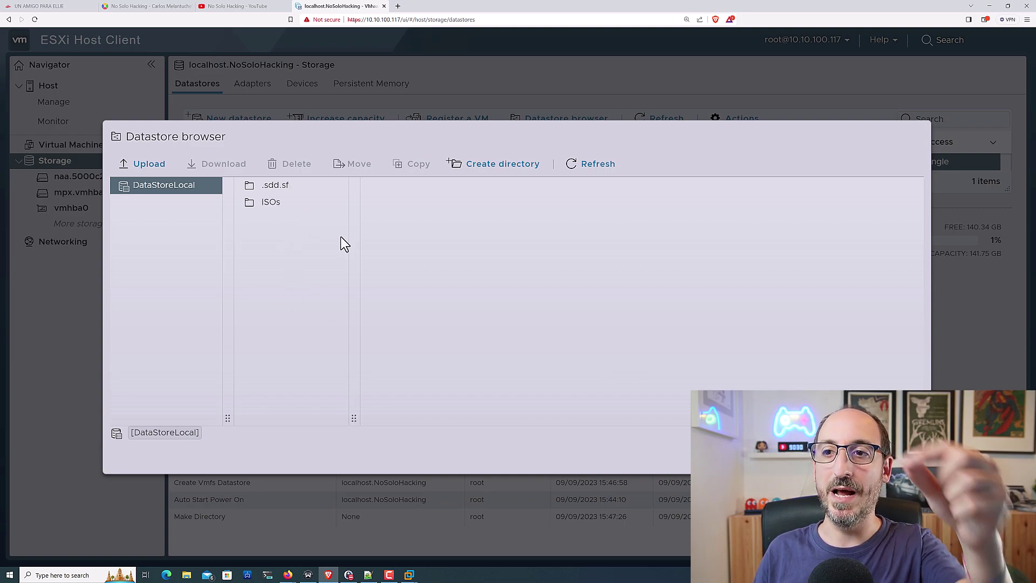